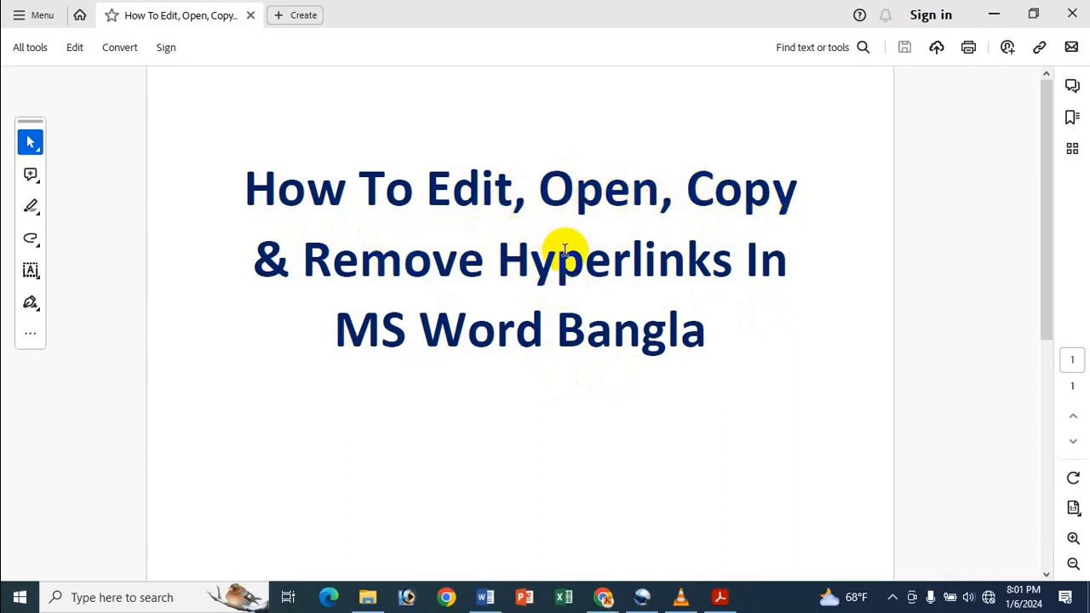
- Switch from the PDF to the Word document and start an existing-file hyperlink on the phrase "It has a glorious past of all democratic"
click(992, 10)
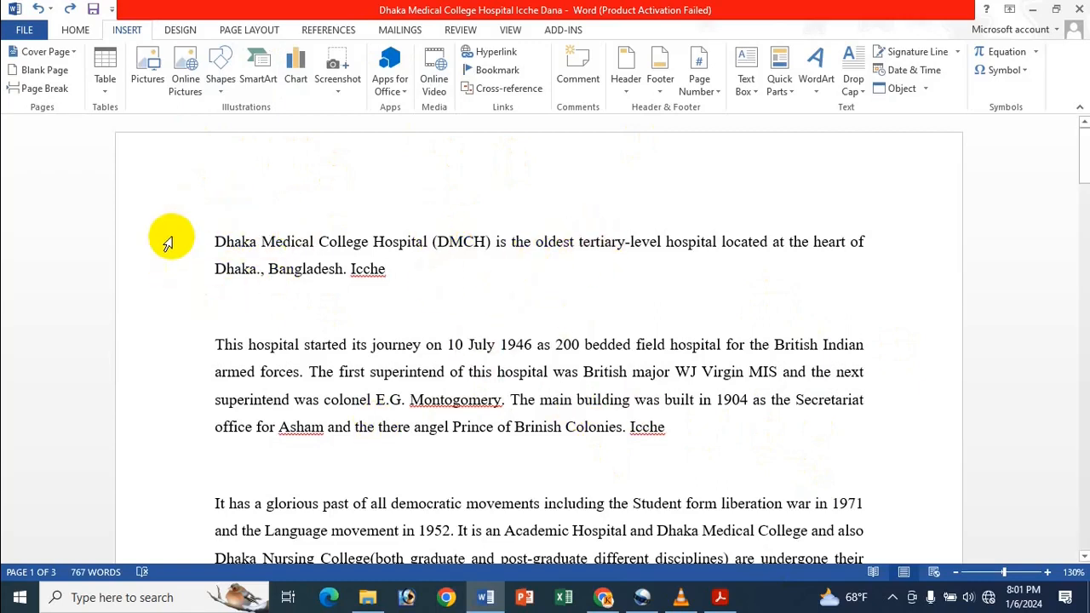
drag(215, 242, 263, 241)
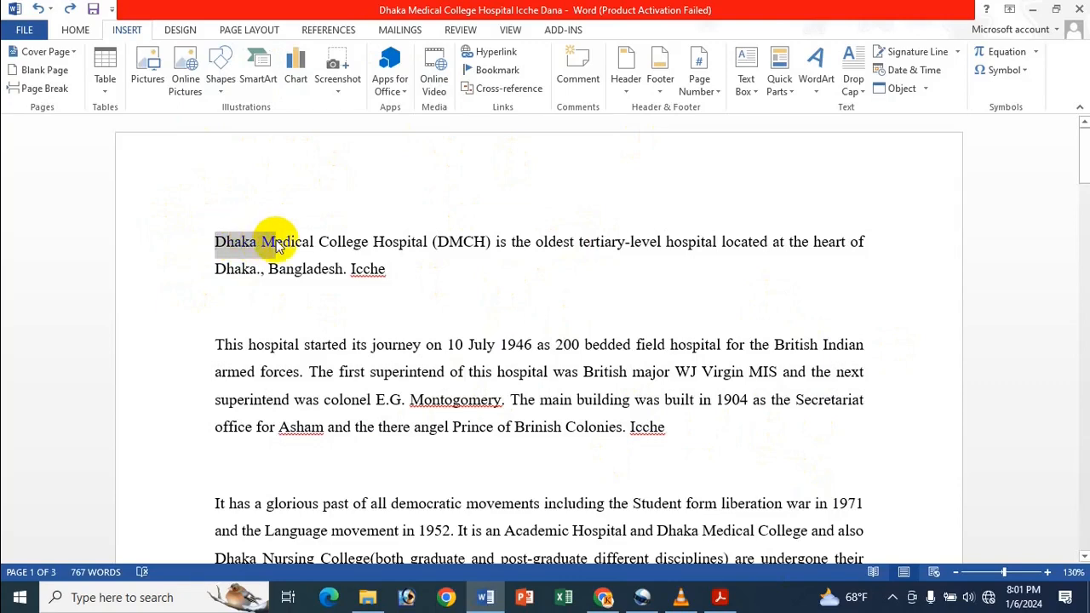
click(335, 372)
scroll(335, 384, down, 3)
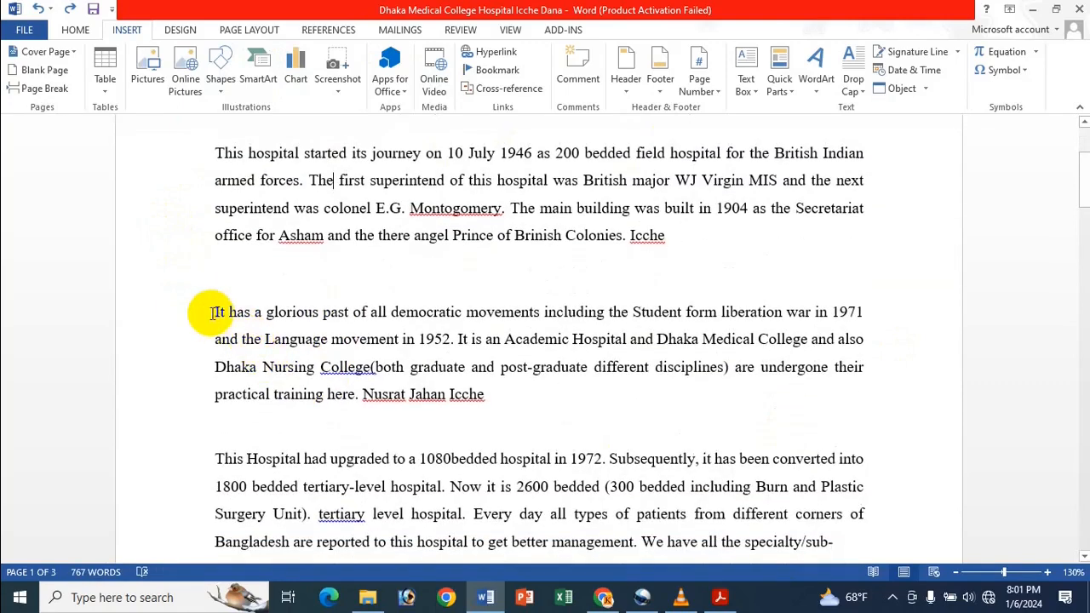
drag(216, 313, 449, 315)
right_click(444, 316)
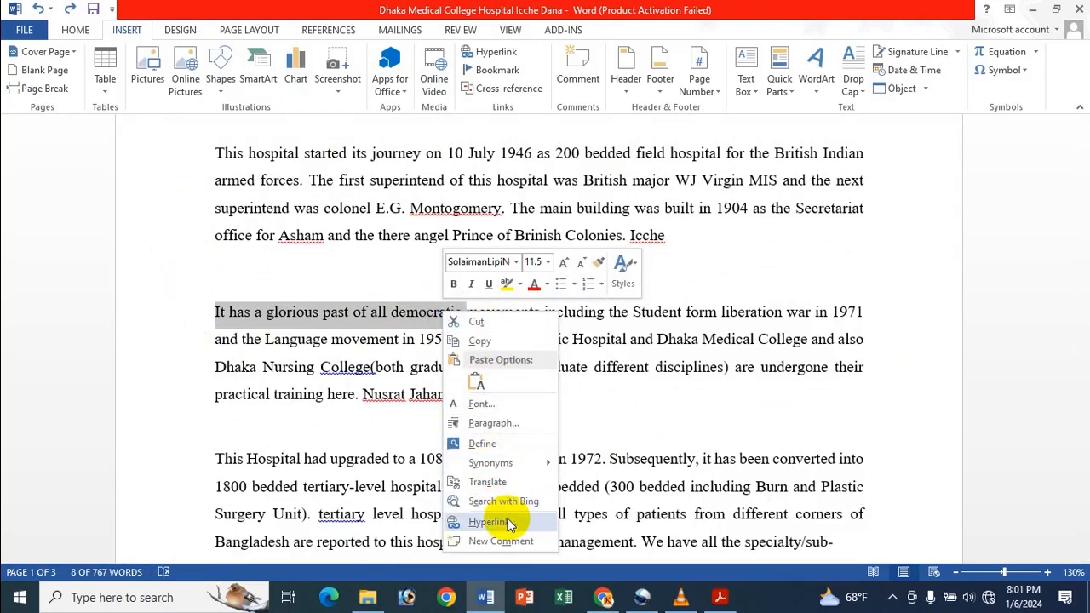
click(538, 57)
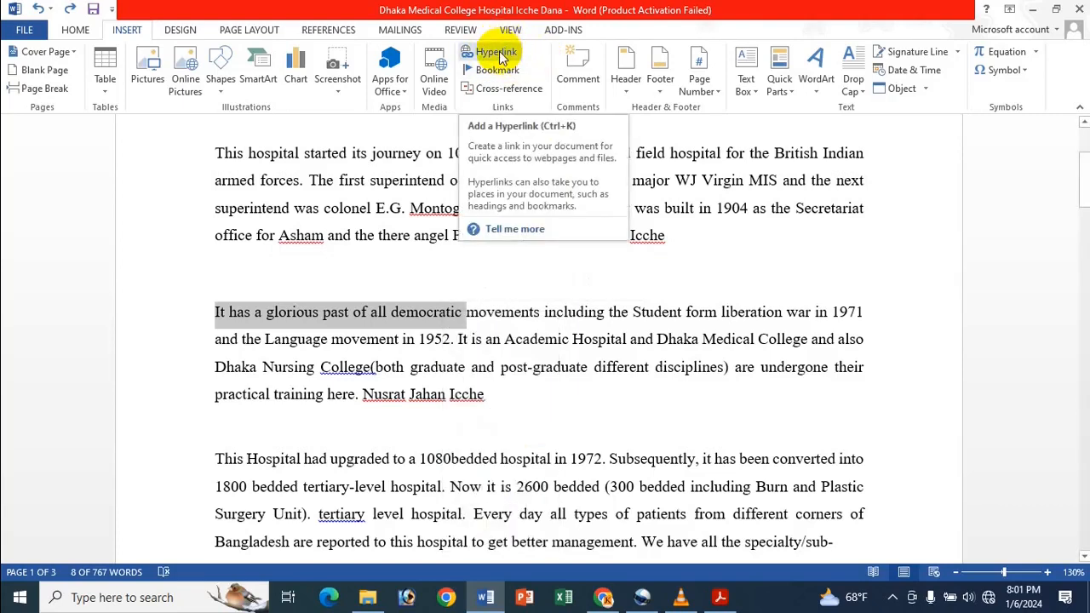
click(499, 56)
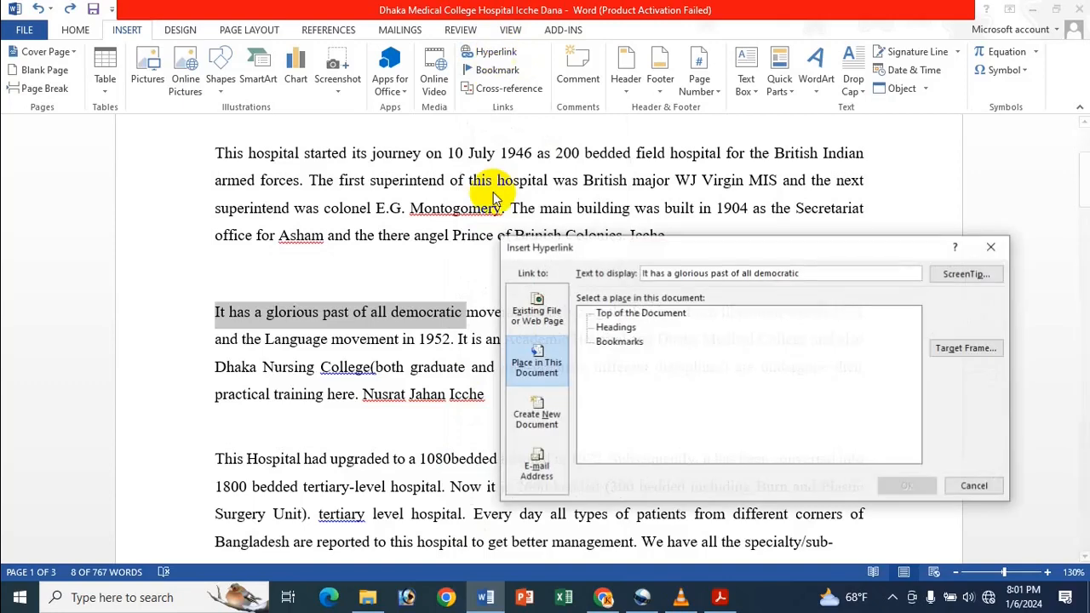
click(539, 324)
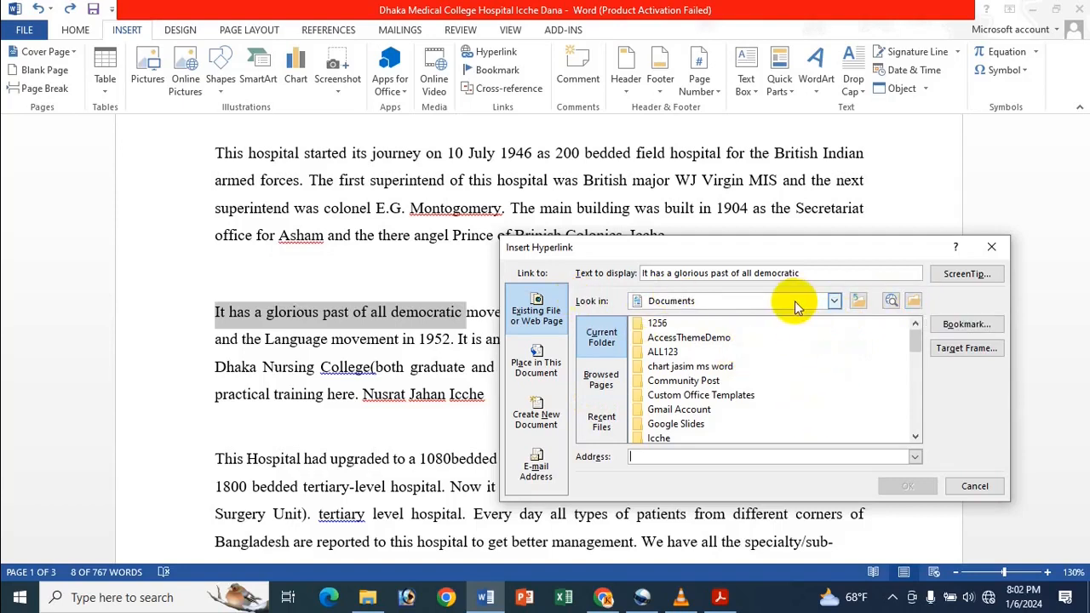
- Link the phrase to the first listed birthday document, ending in "DUPliket A", from the Icche Dana folder in Documents
click(917, 302)
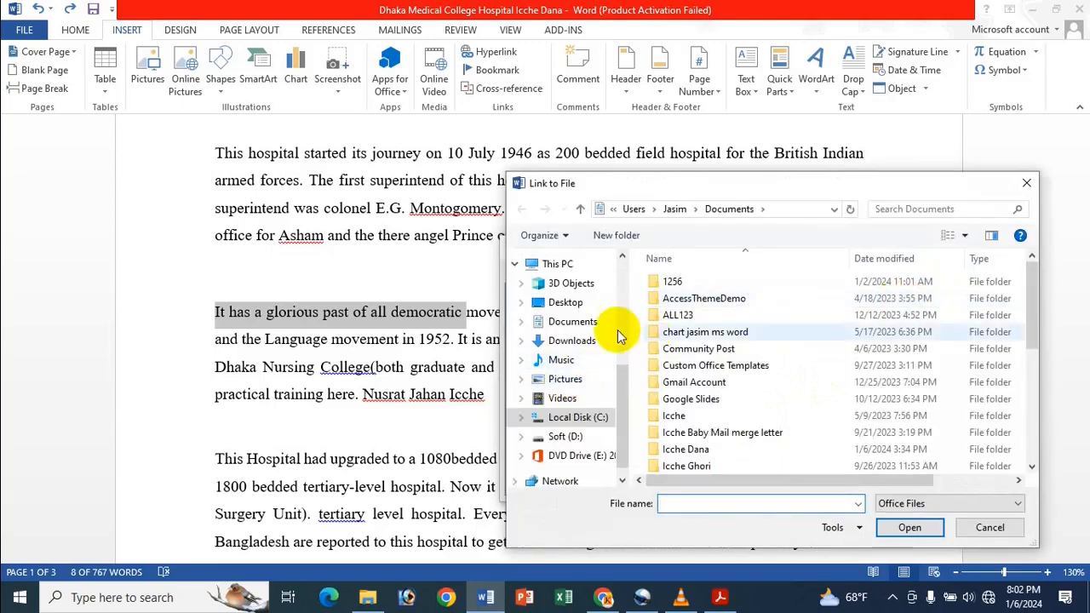
click(592, 328)
scroll(894, 345, down, 2)
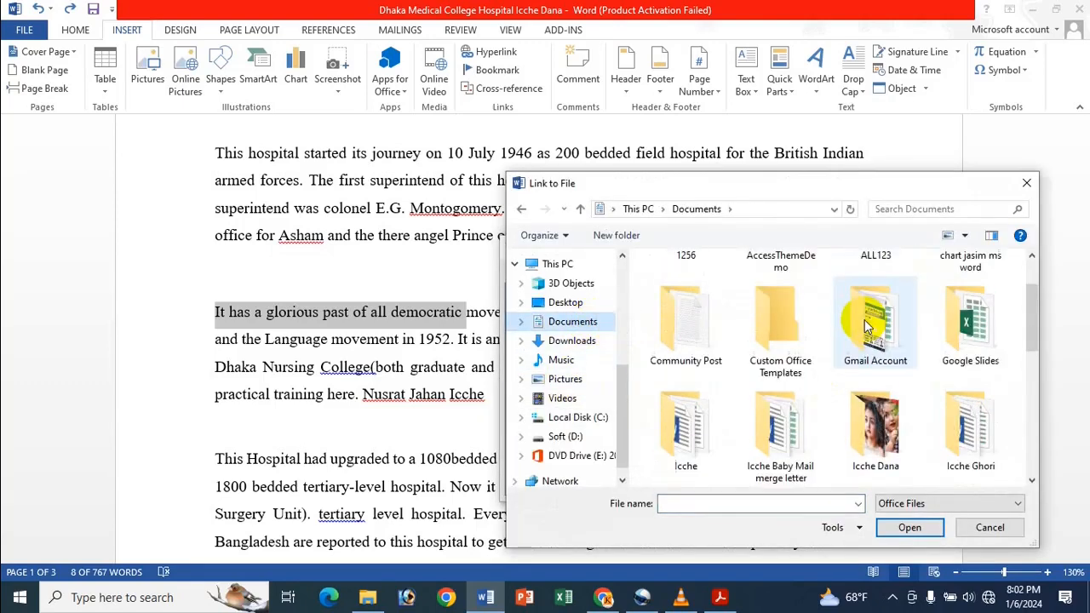
double_click(901, 357)
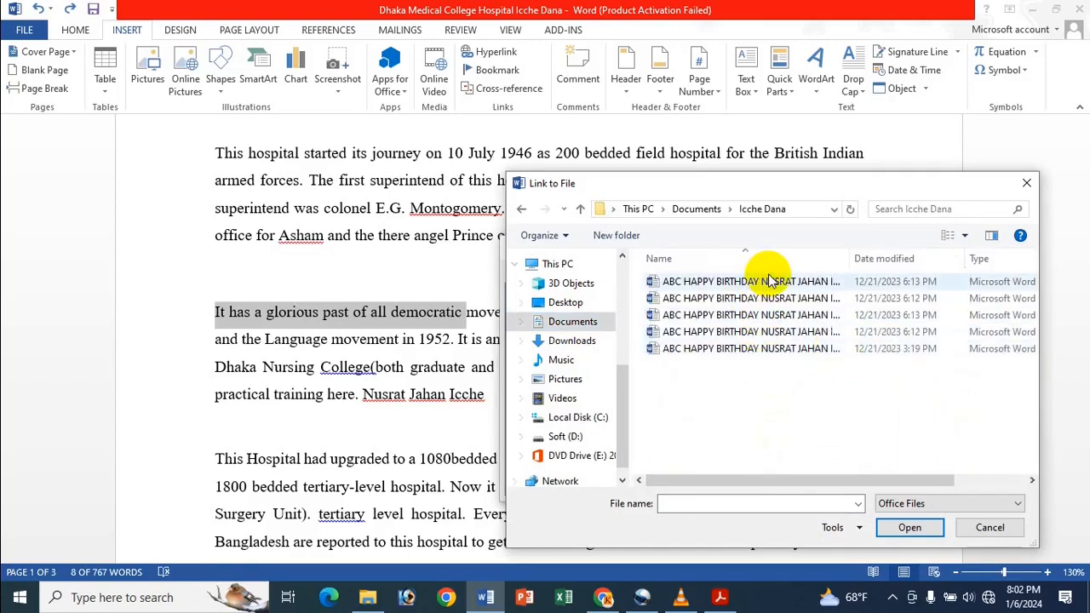
click(771, 281)
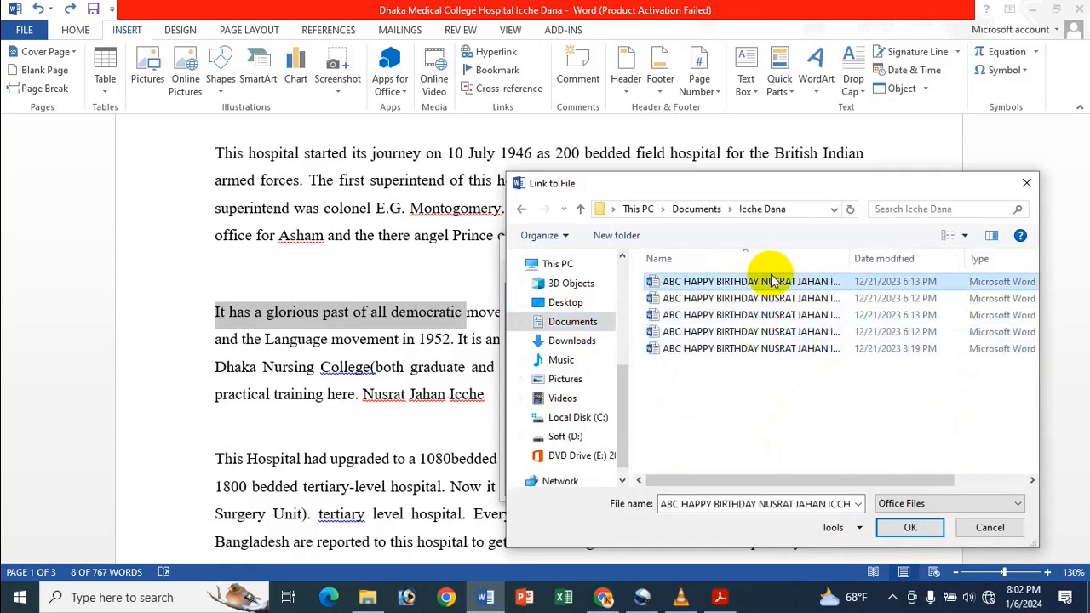
click(910, 528)
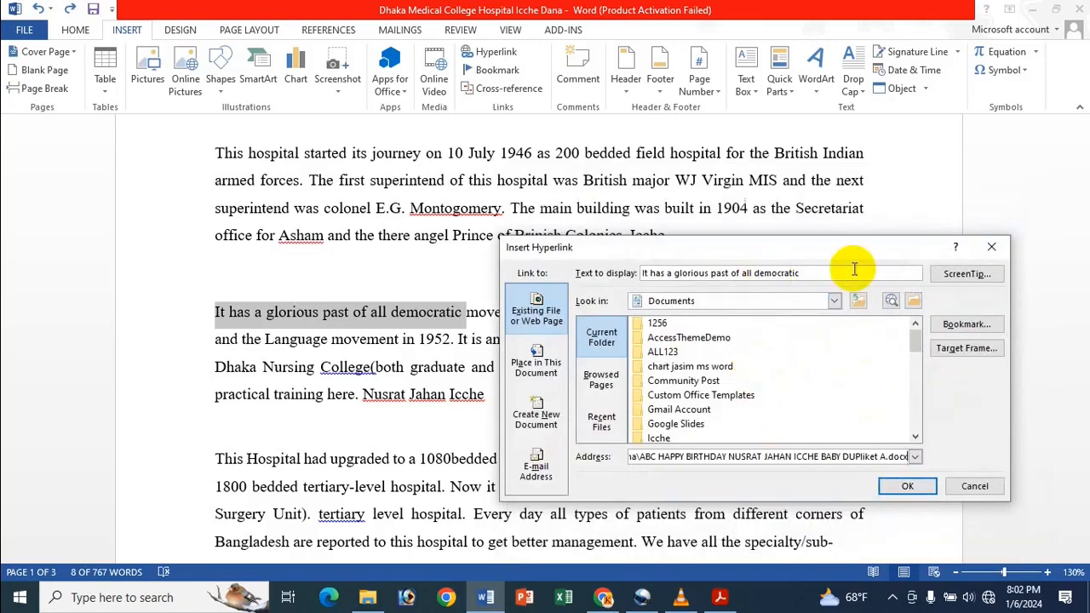
click(909, 487)
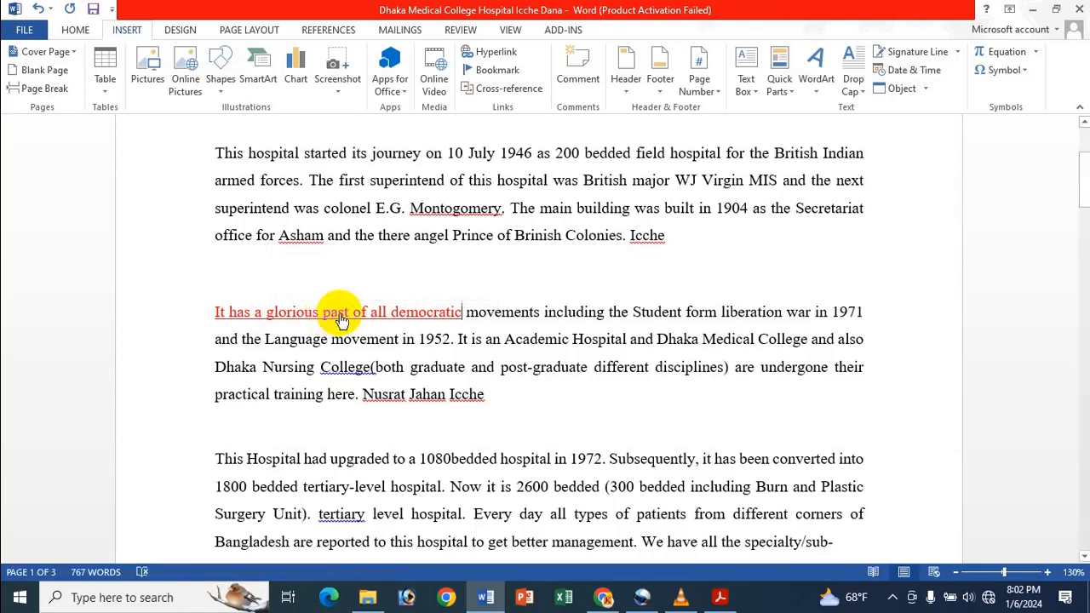
- Follow the new hyperlink, look through the linked birthday document, and close it to return to the hospital document
ctrl+click(338, 312)
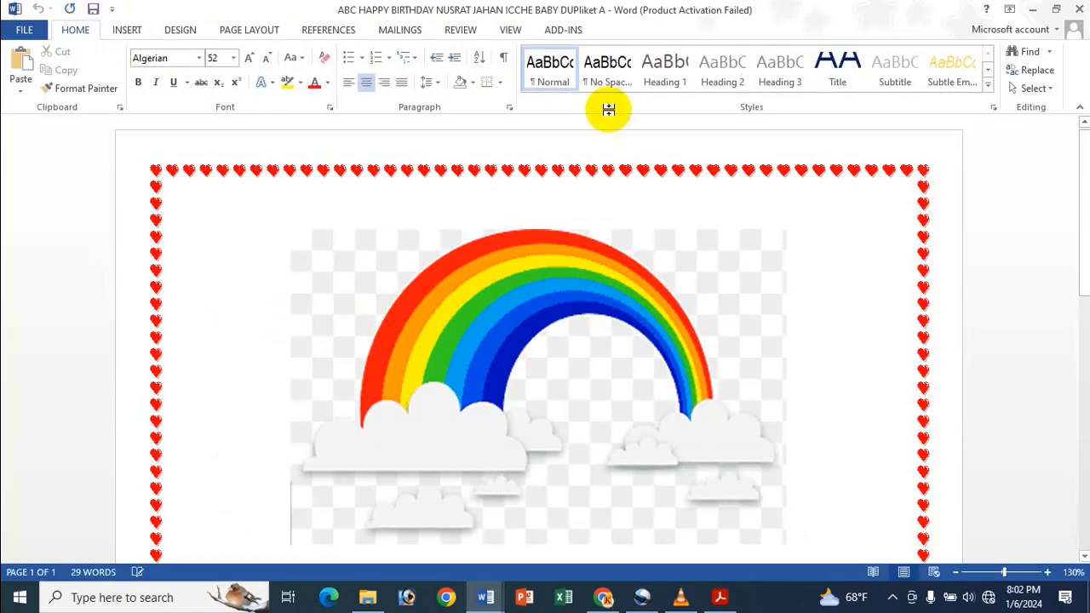
scroll(487, 243, down, 10)
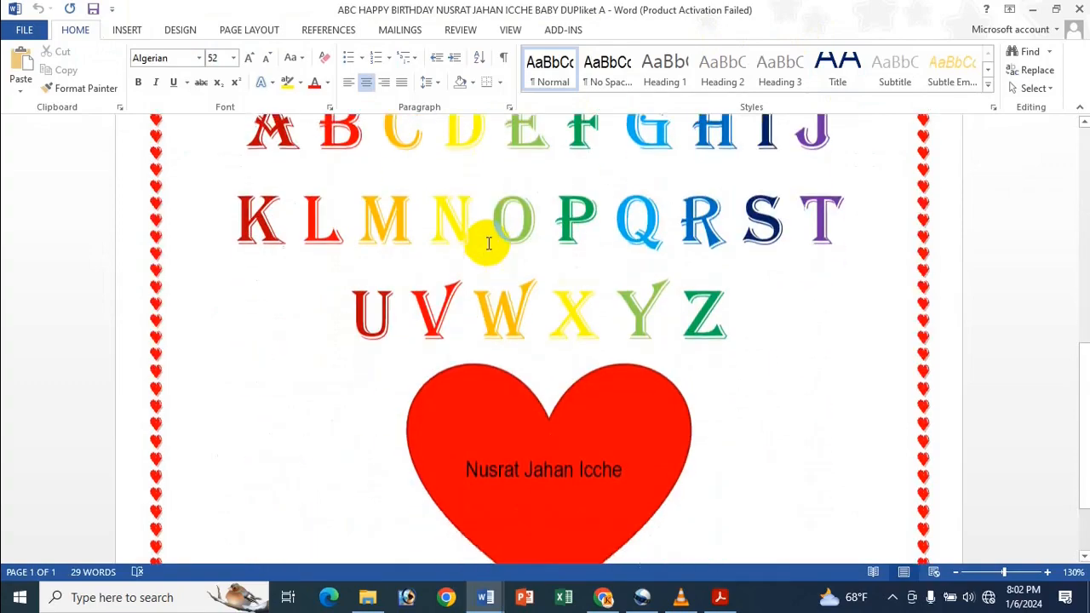
scroll(487, 242, up, 10)
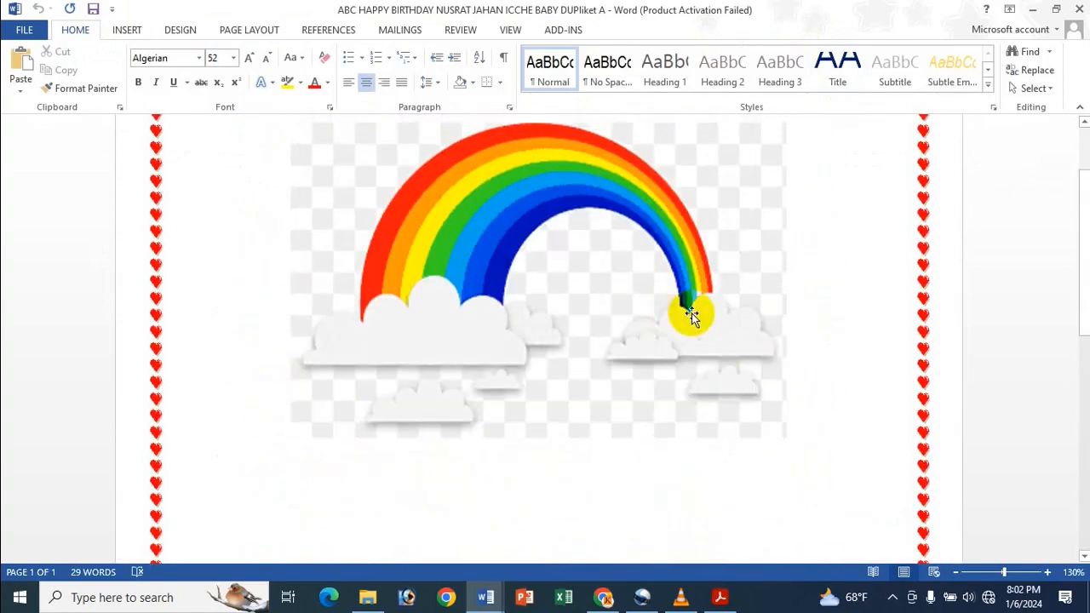
click(1078, 8)
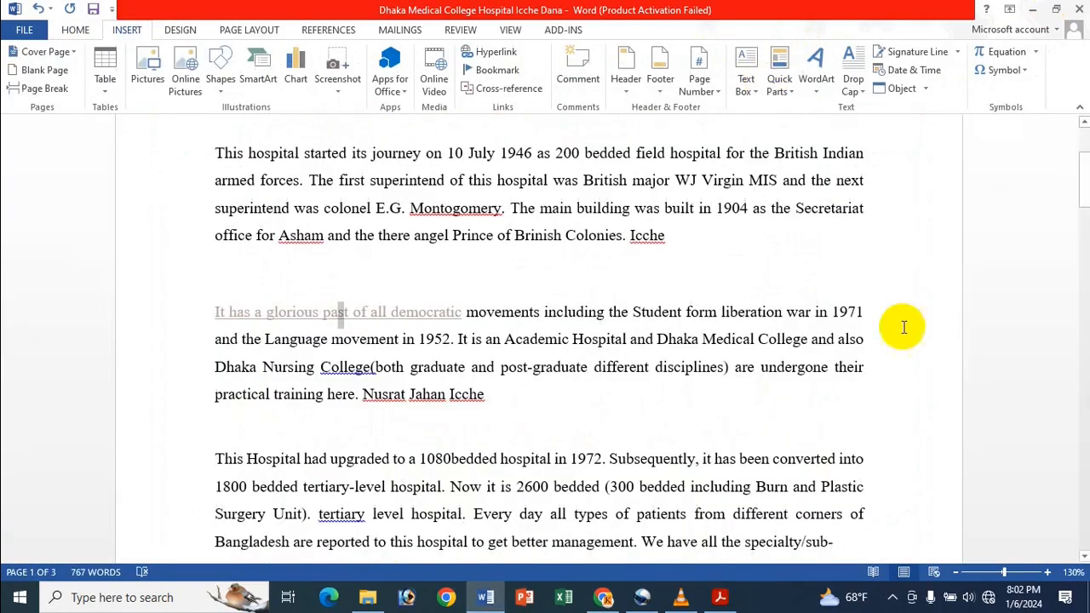
click(501, 319)
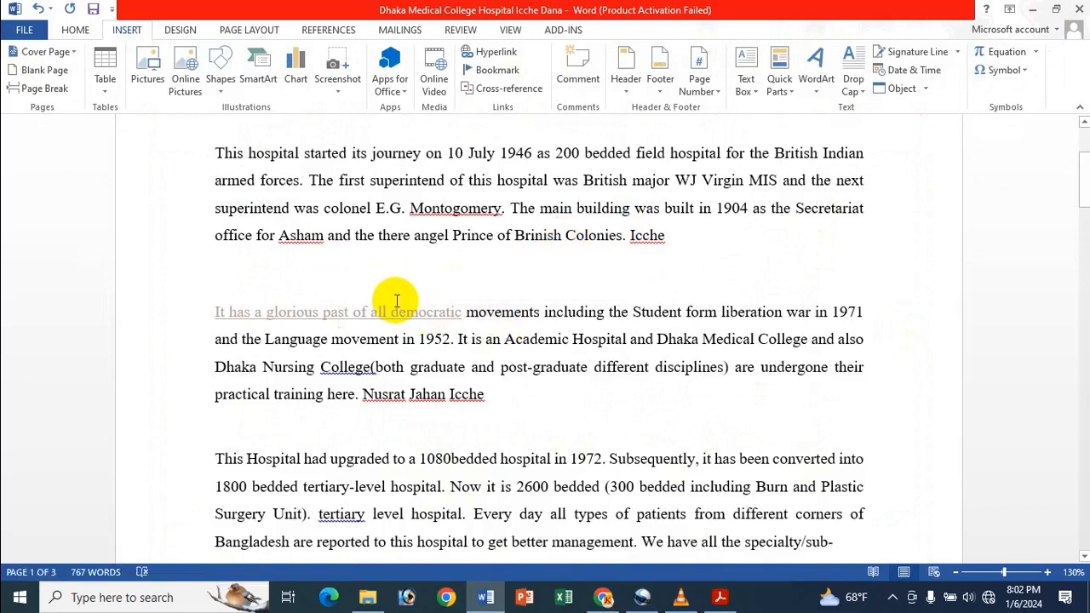
- Edit the phrase's hyperlink so it targets the "1 My School" document in the Icche Ok folder of Documents
right_click(307, 311)
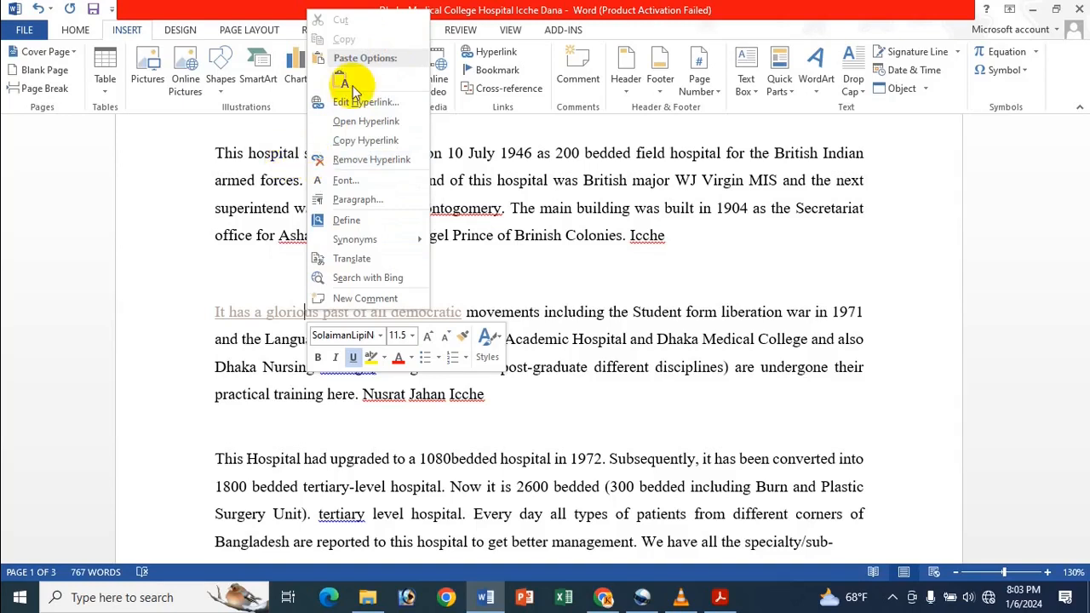
click(228, 183)
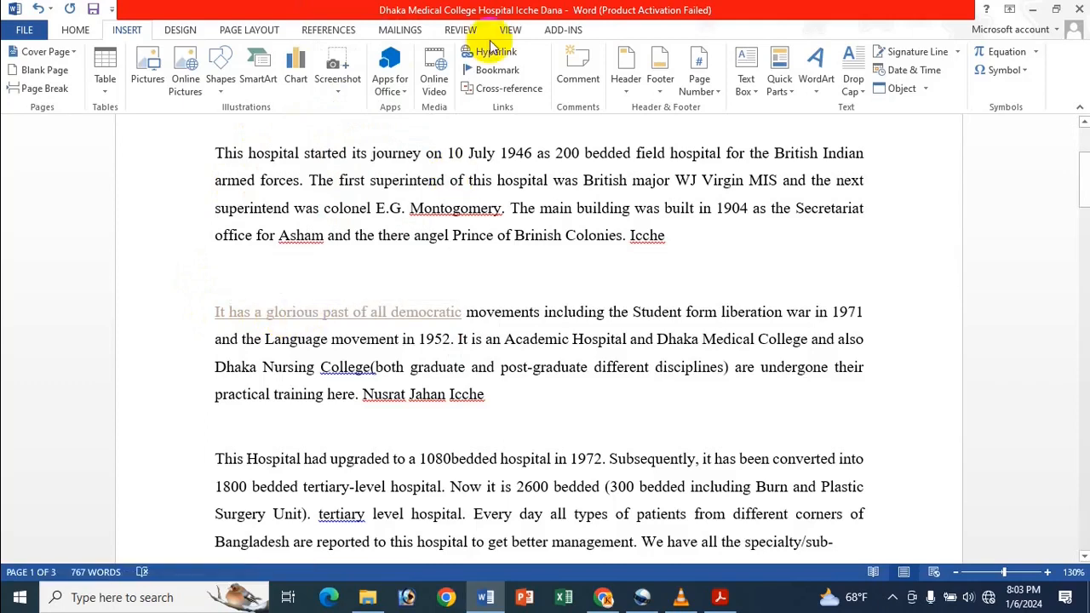
right_click(361, 315)
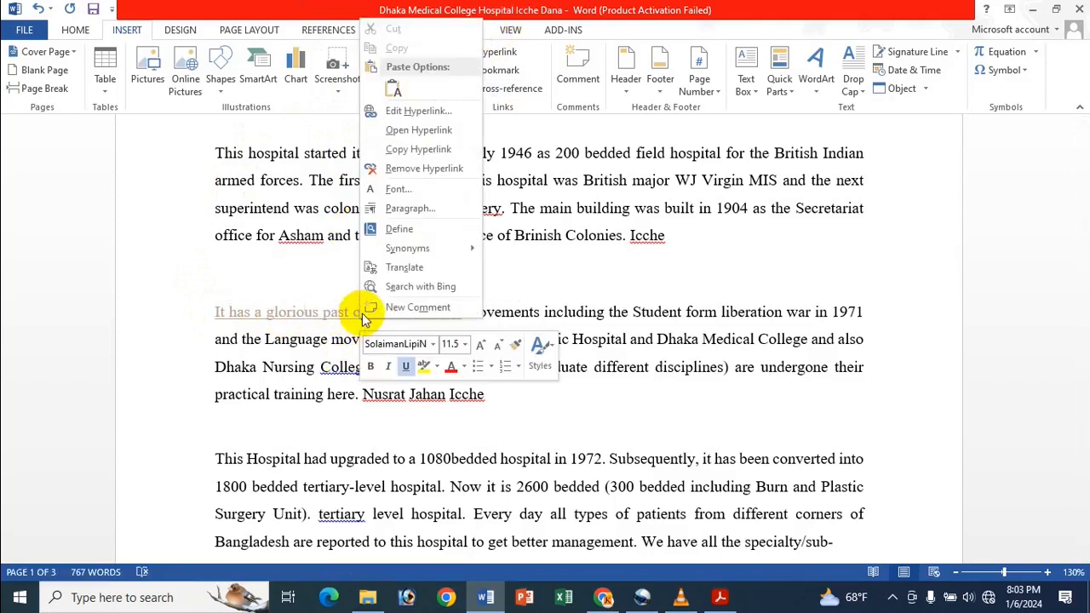
click(414, 110)
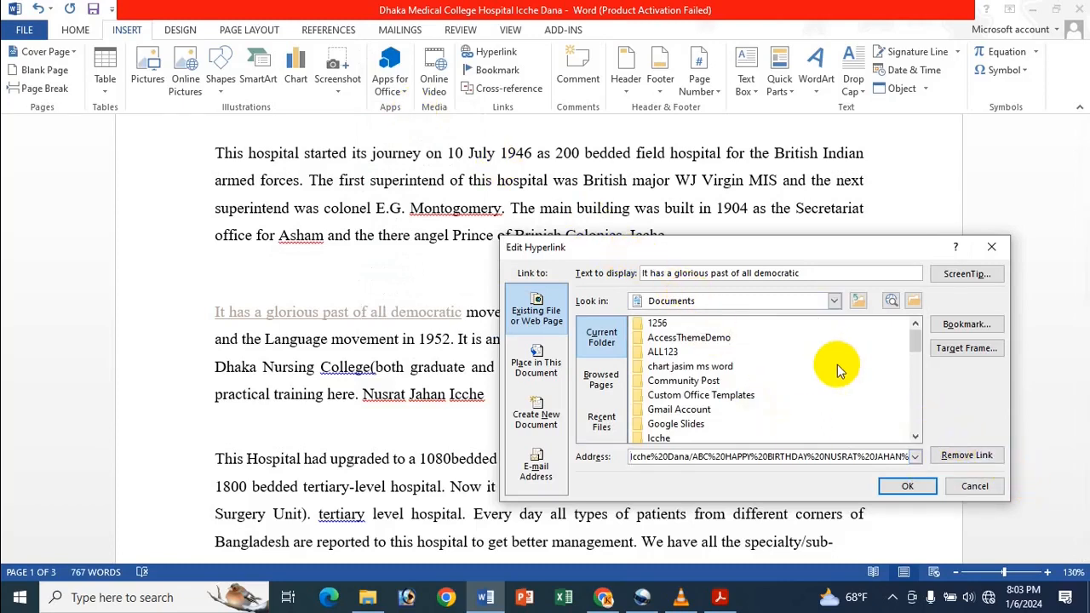
click(914, 298)
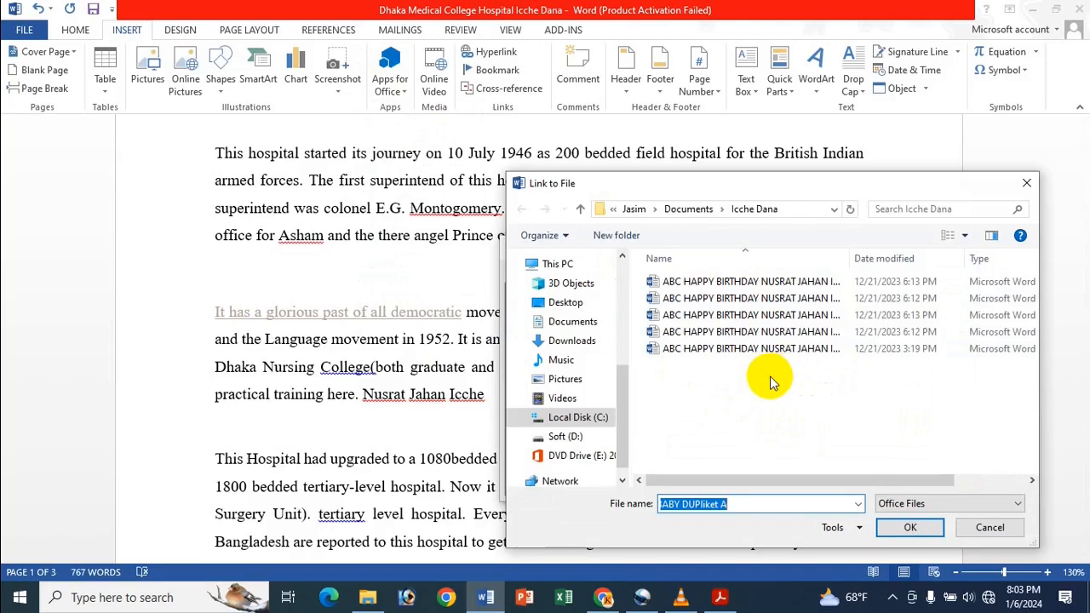
click(600, 326)
scroll(834, 404, down, 5)
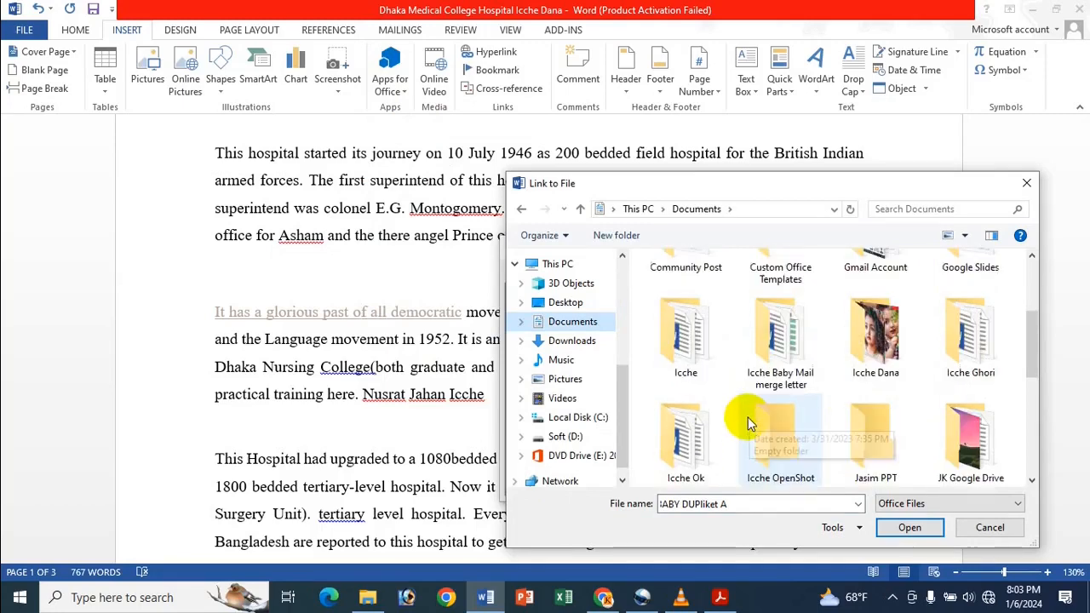
scroll(747, 418, down, 2)
double_click(709, 377)
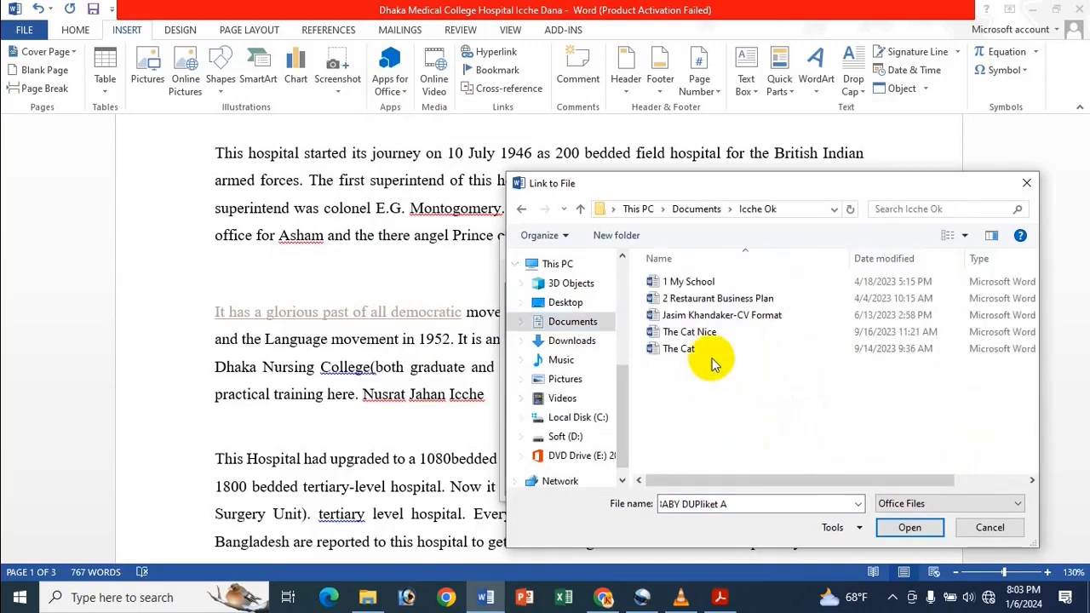
click(744, 281)
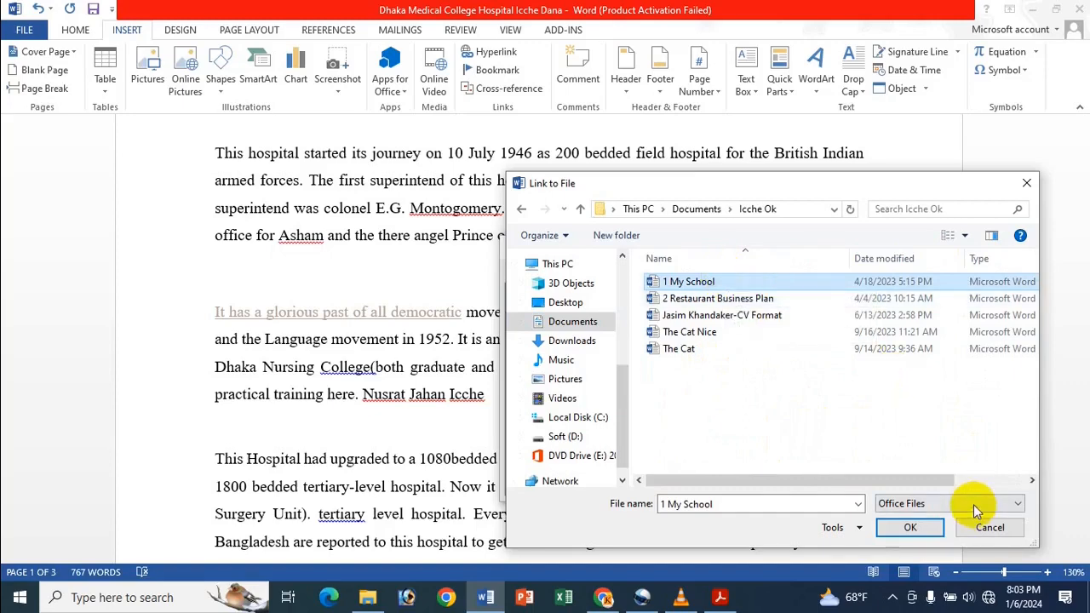
click(934, 528)
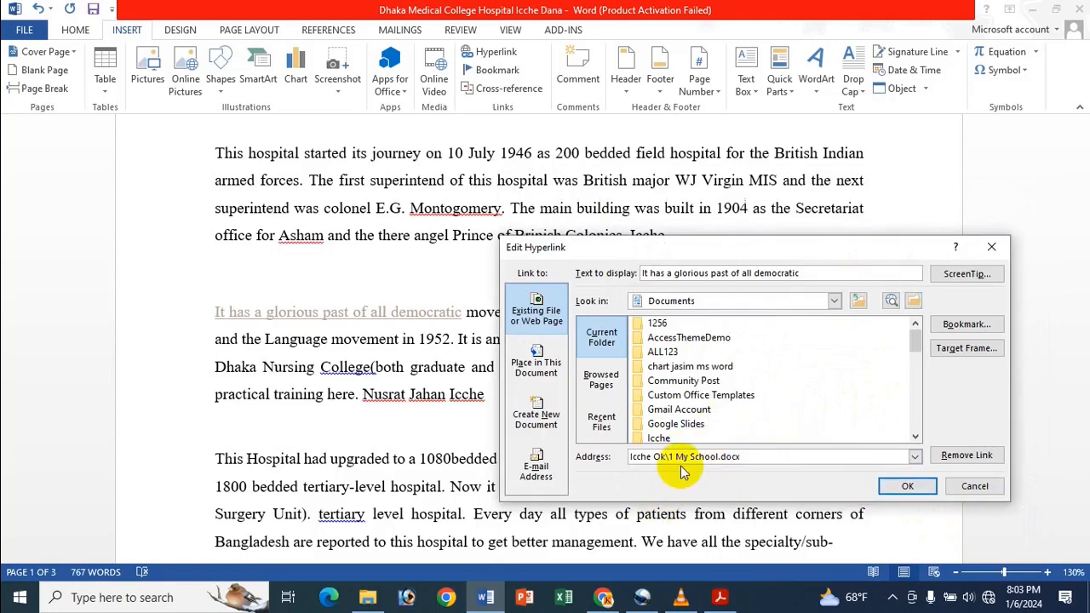
click(908, 488)
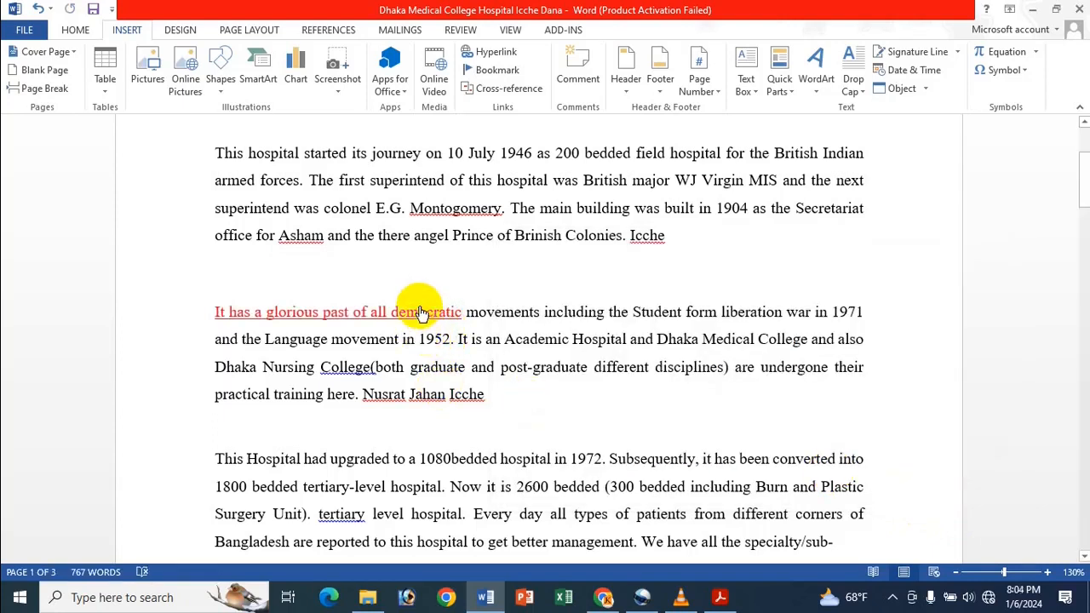
- Follow the edited hyperlink, look through the "1 My School" document, and close it
ctrl+click(397, 312)
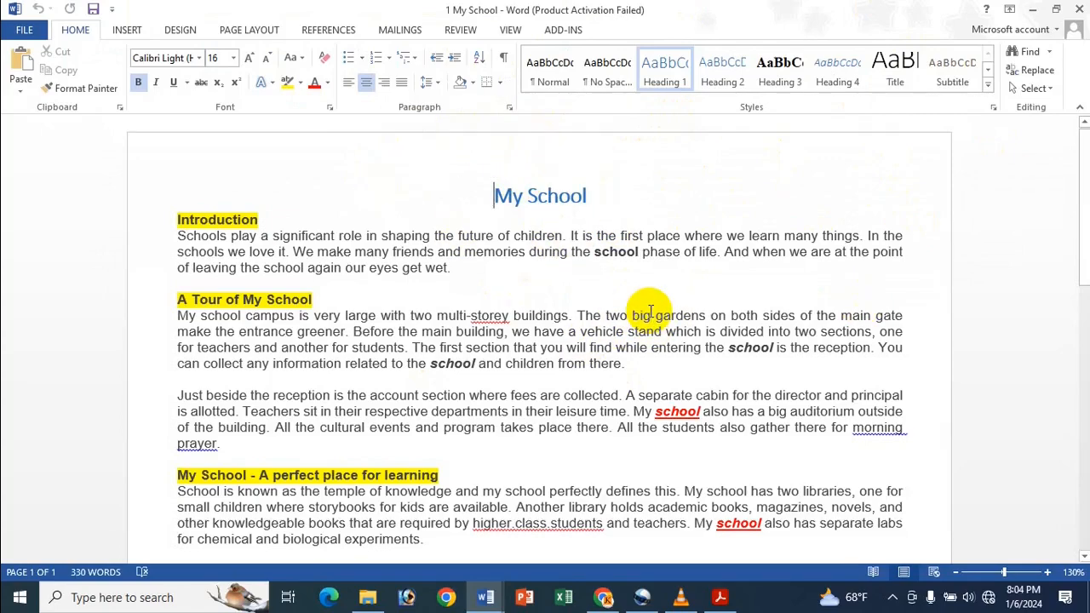
scroll(652, 312, down, 10)
scroll(663, 314, up, 10)
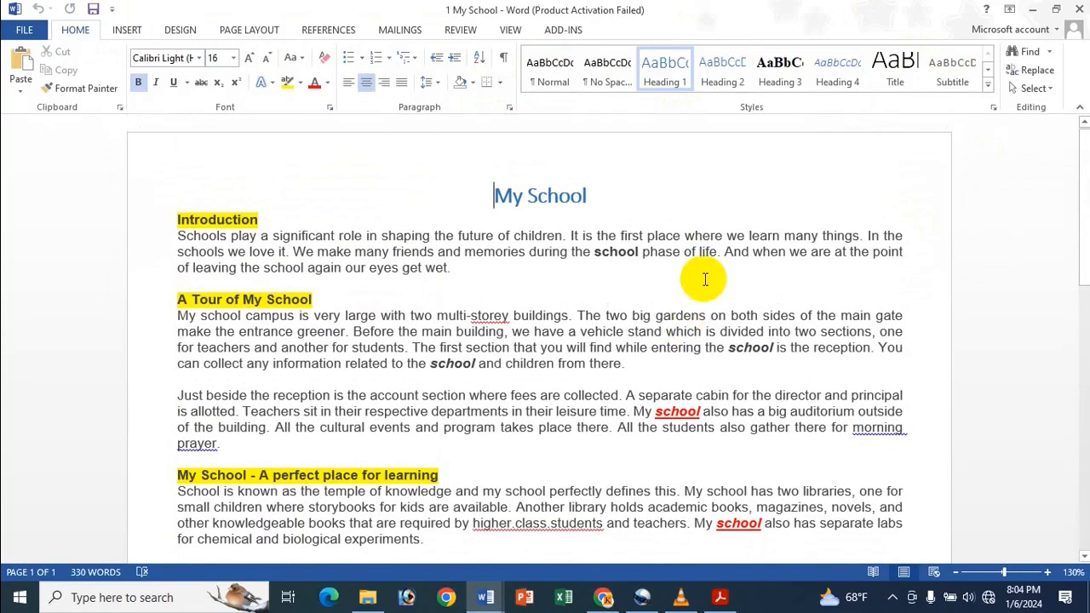
click(1077, 12)
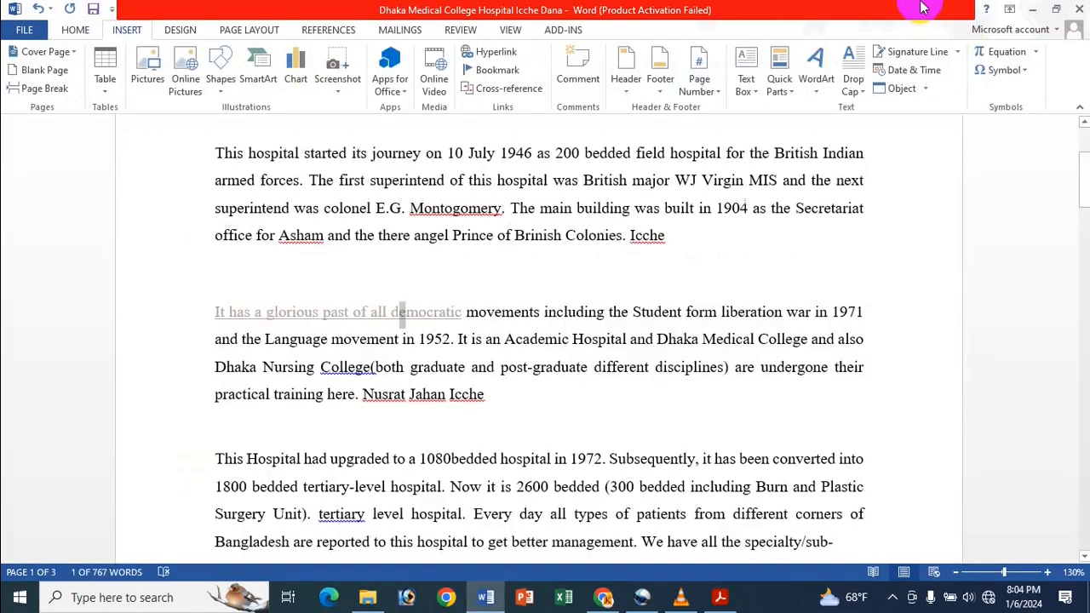
click(538, 339)
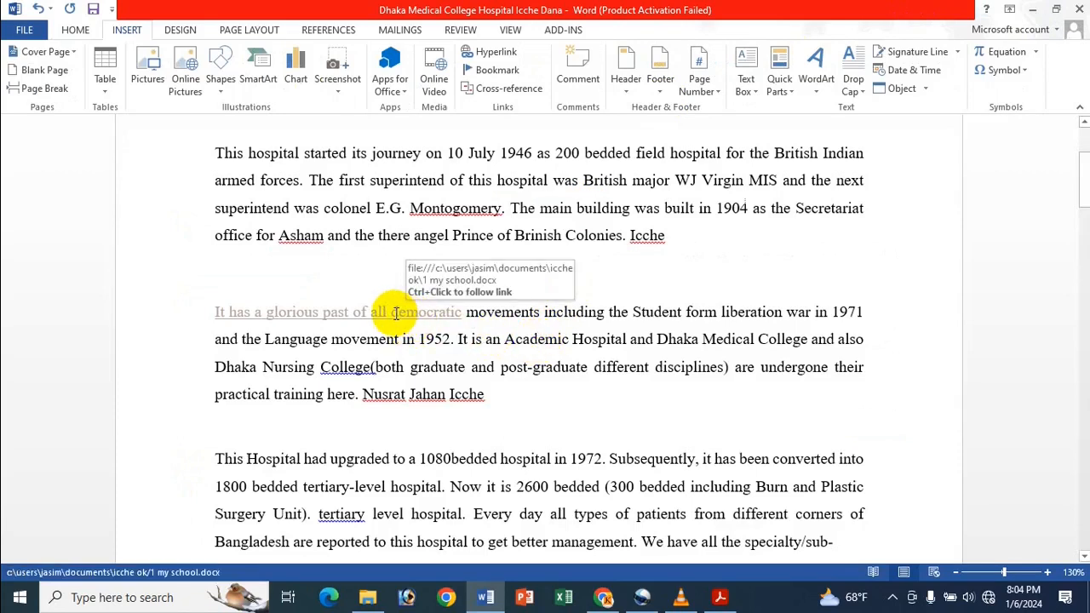
- Open the target of the phrase's hyperlink, look through the "1 My School" document, and close it to return to the hospital document
right_click(394, 312)
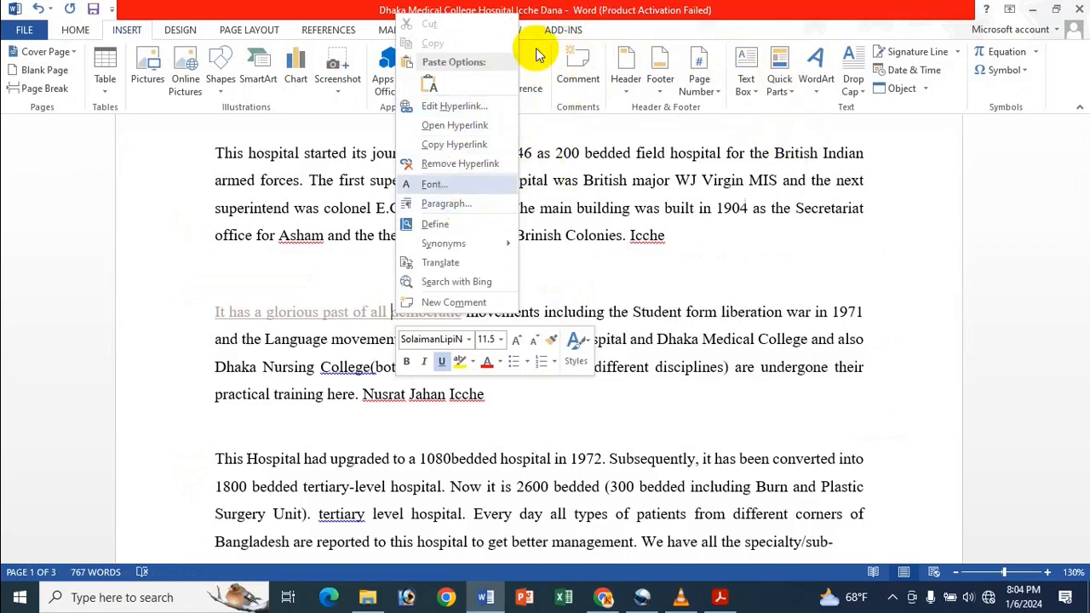
click(627, 9)
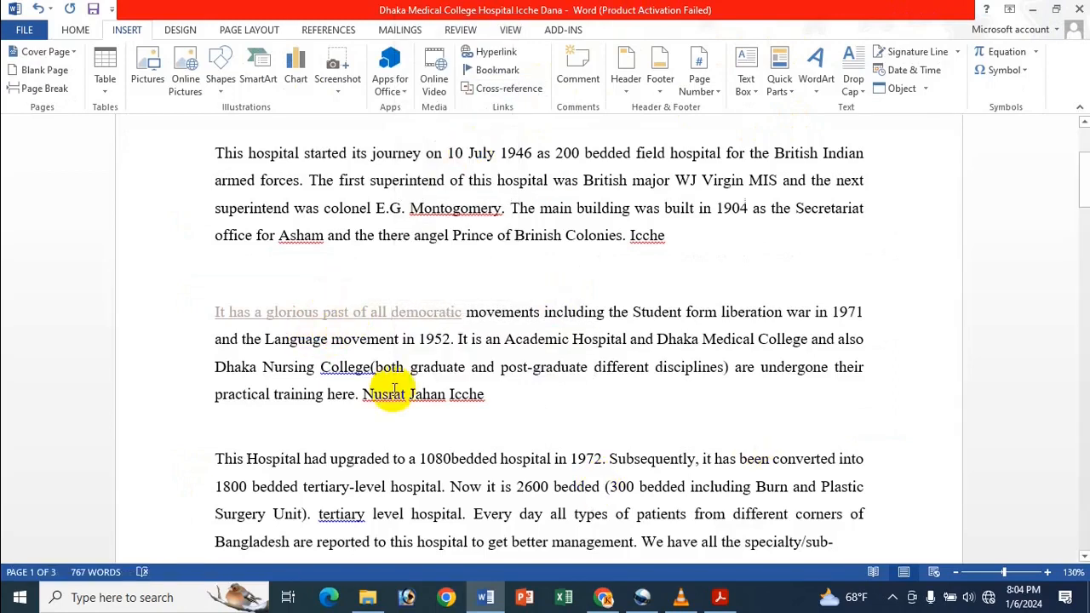
right_click(408, 313)
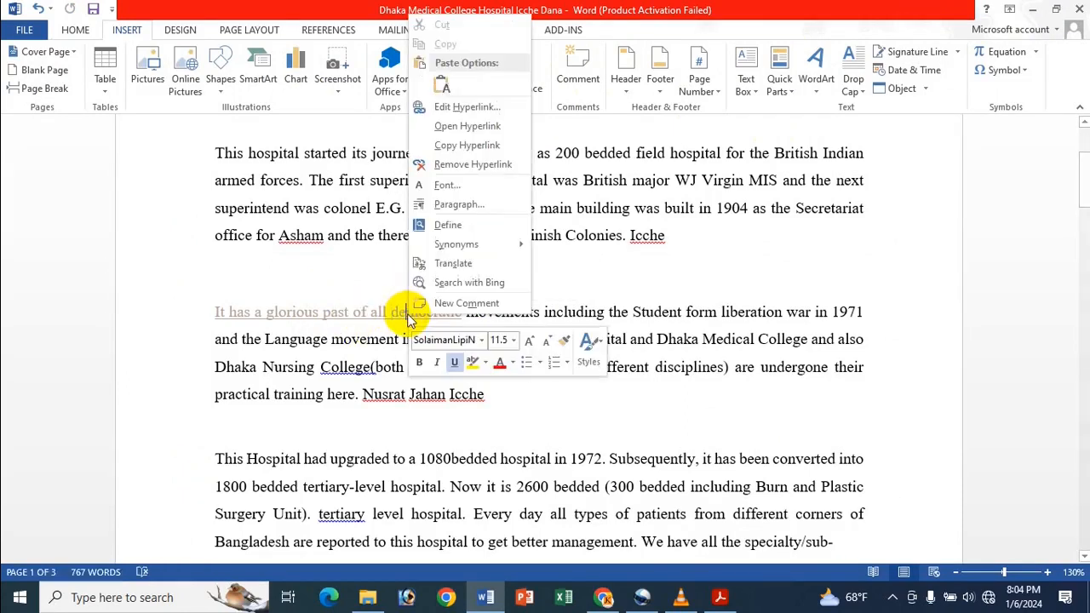
click(506, 127)
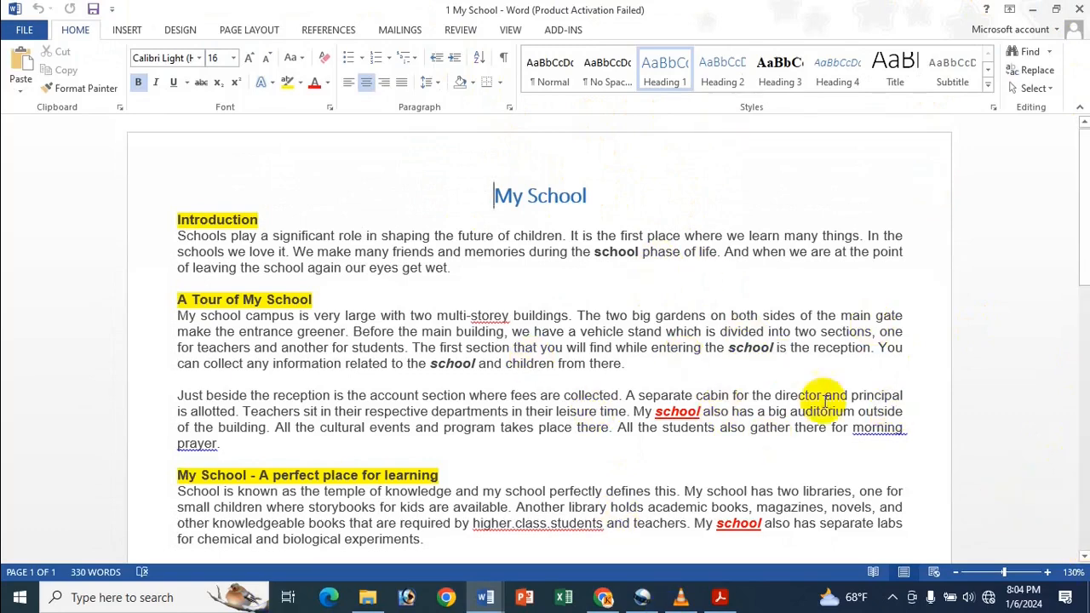
click(1077, 12)
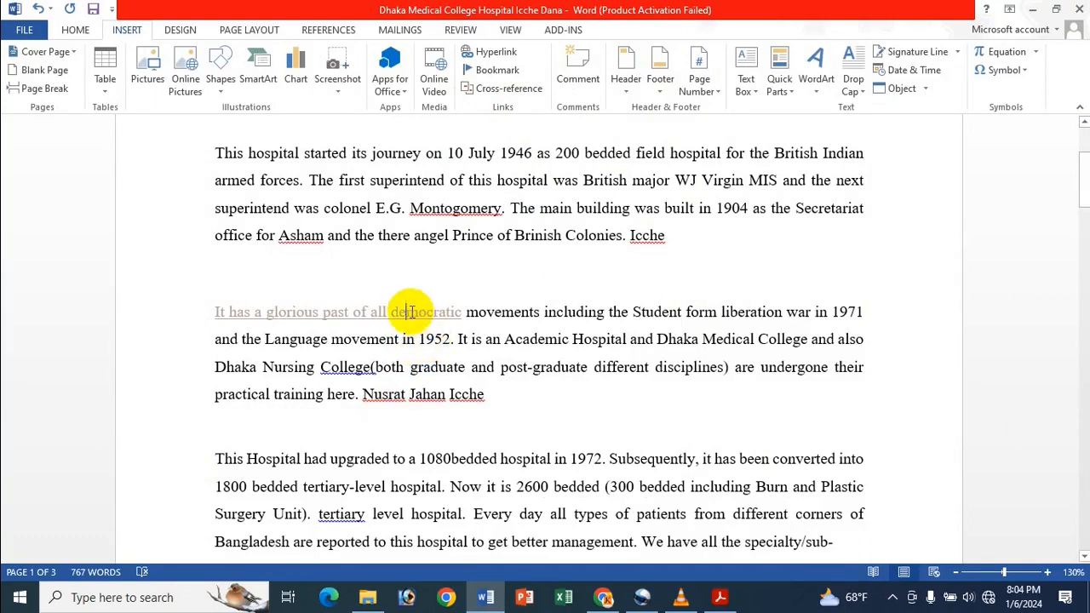
- Copy the hyperlink "It has a glorious past of all democratic", paste it at the end of the same paragraph, and delete the pasted copy
right_click(410, 311)
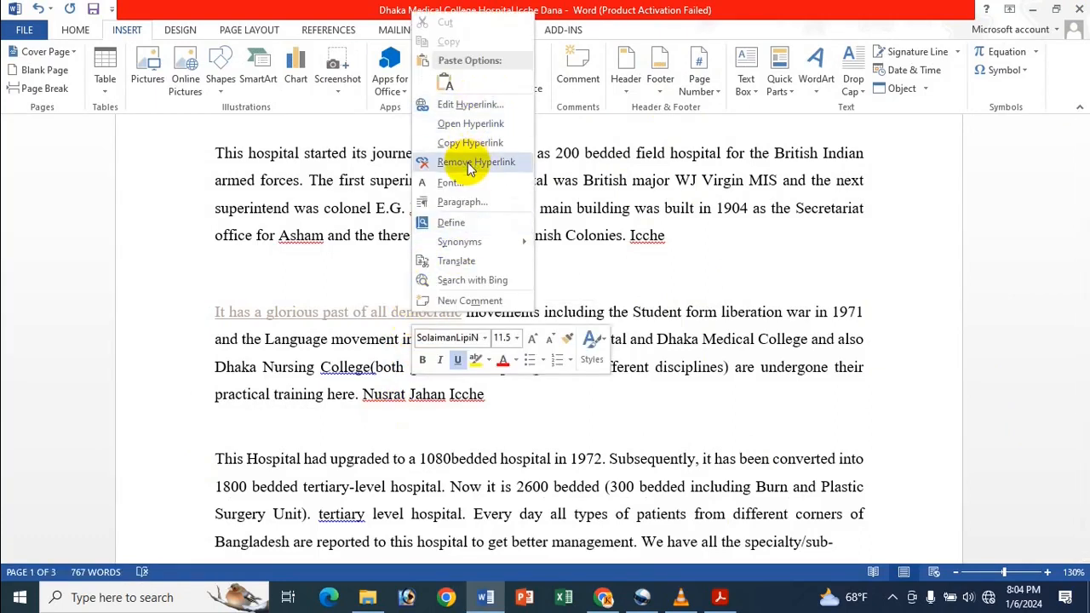
click(234, 303)
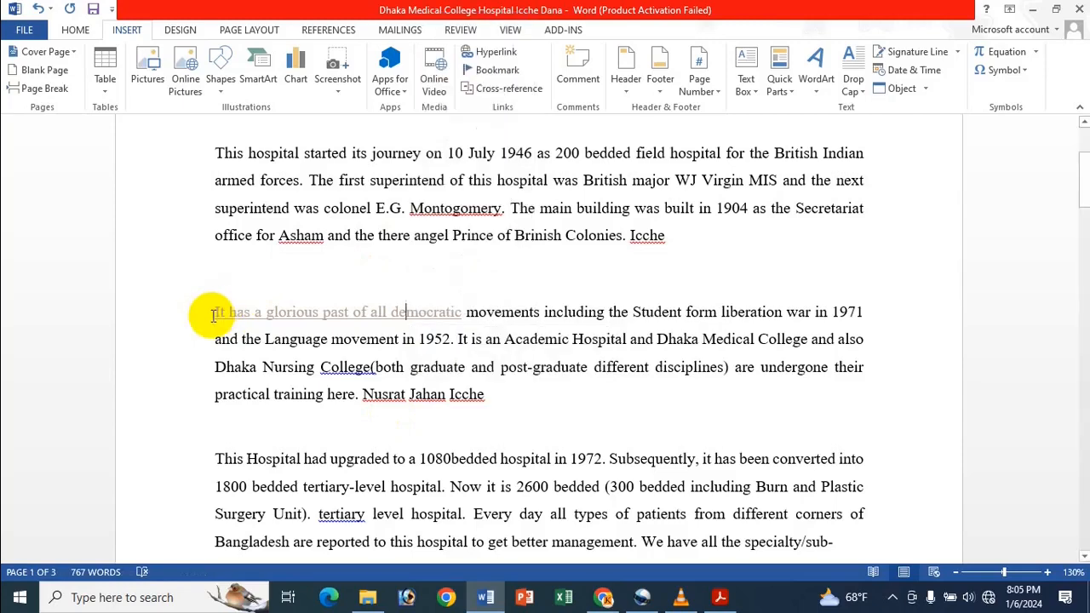
right_click(381, 312)
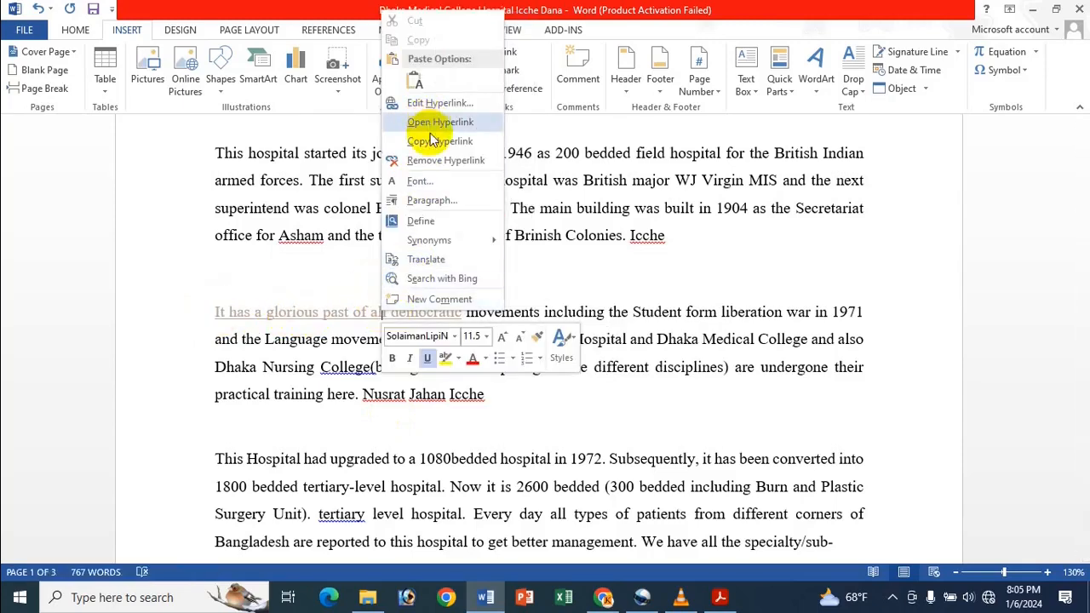
click(433, 141)
click(525, 399)
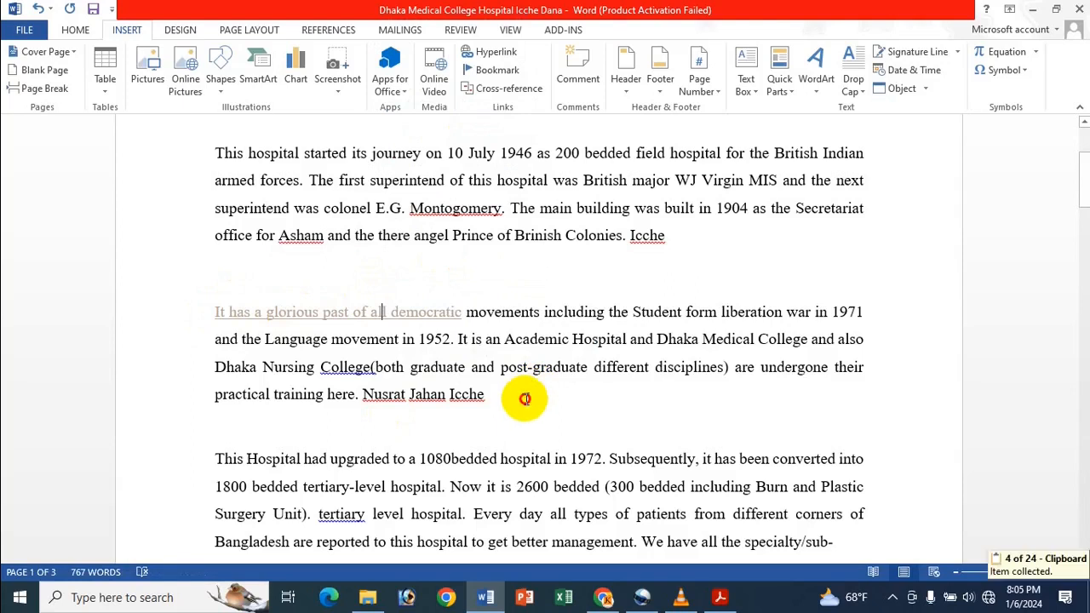
text(It has a glorious past of all democratic)
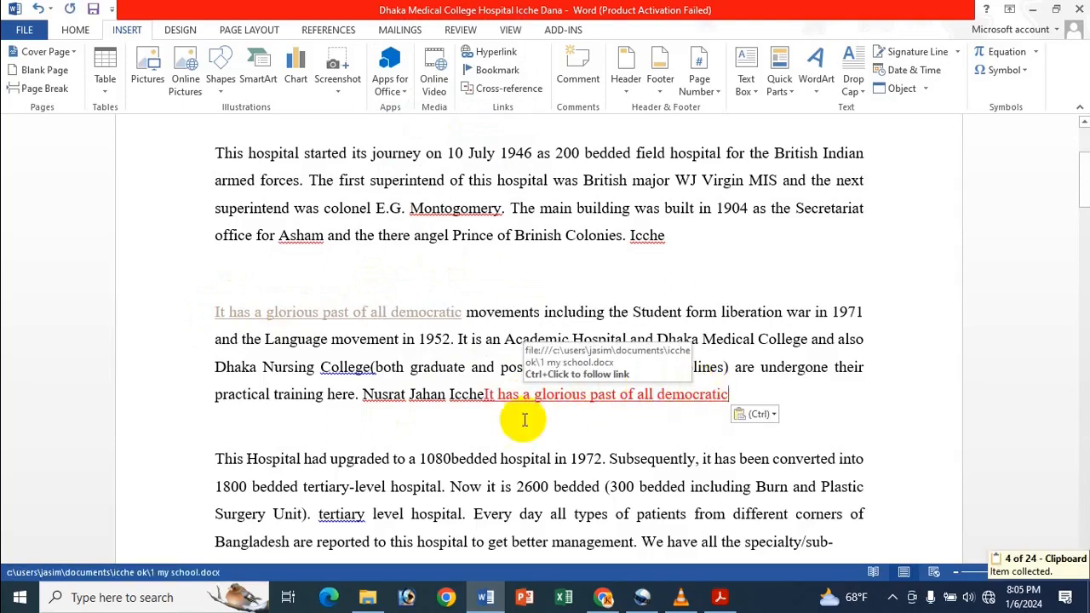
shift+click(485, 397)
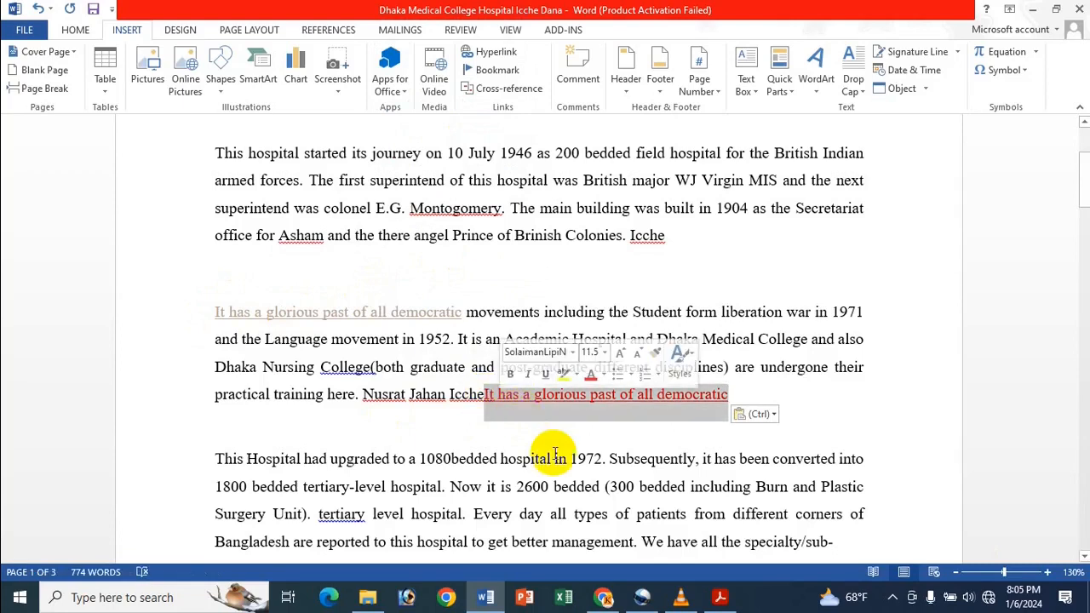
key(Delete)
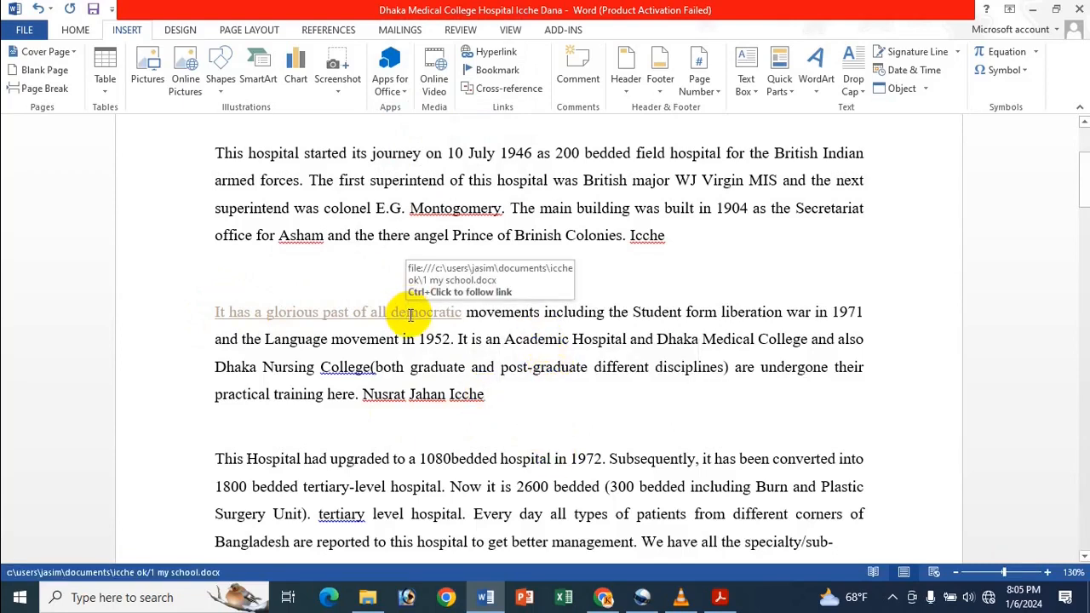
- Remove the link from the phrase "It has a glorious past of all democratic" through its Edit Hyperlink settings
right_click(411, 313)
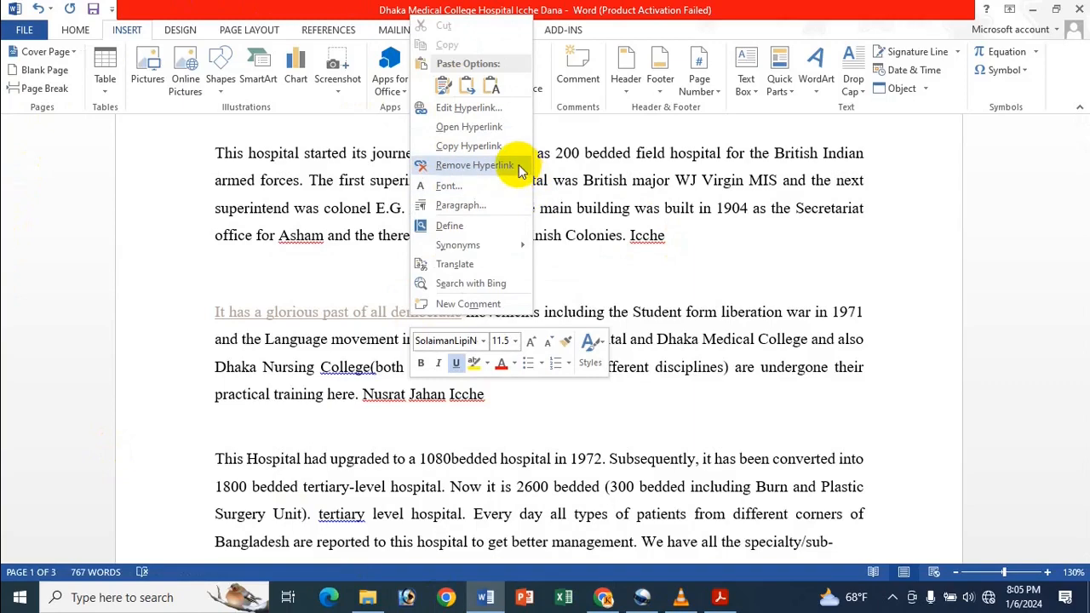
click(490, 53)
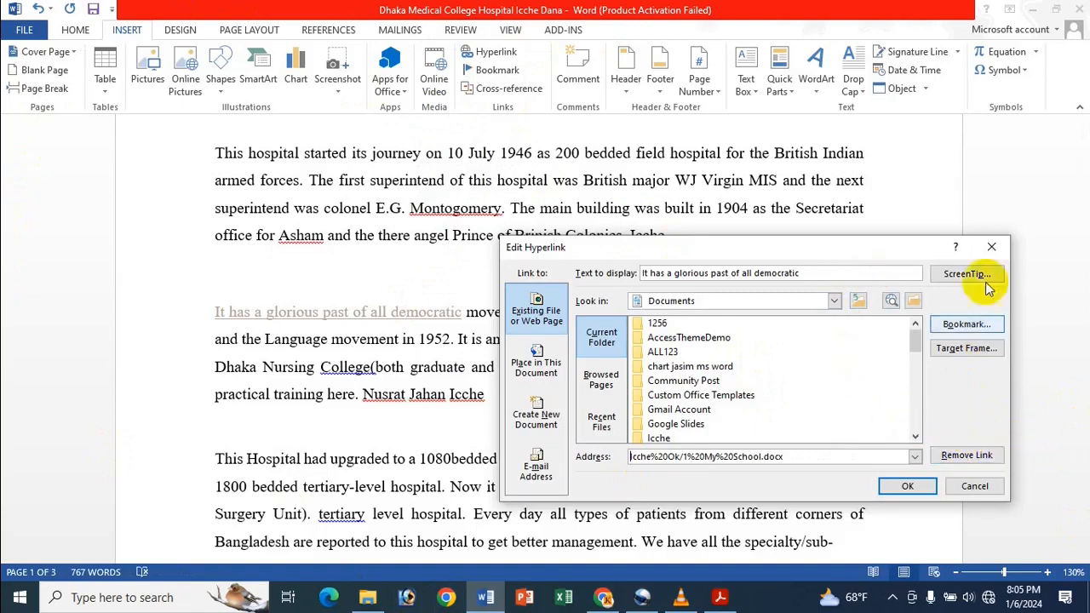
click(966, 456)
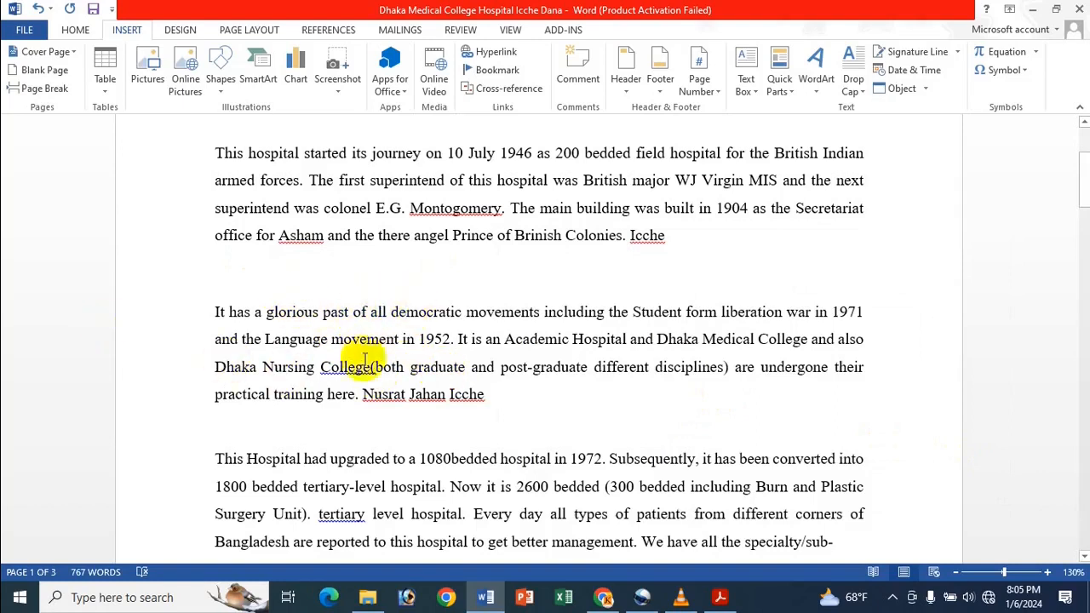
- Check the commands offered for the unlinked phrase and the Insert Hyperlink dialog, closing it without adding a link
right_click(427, 312)
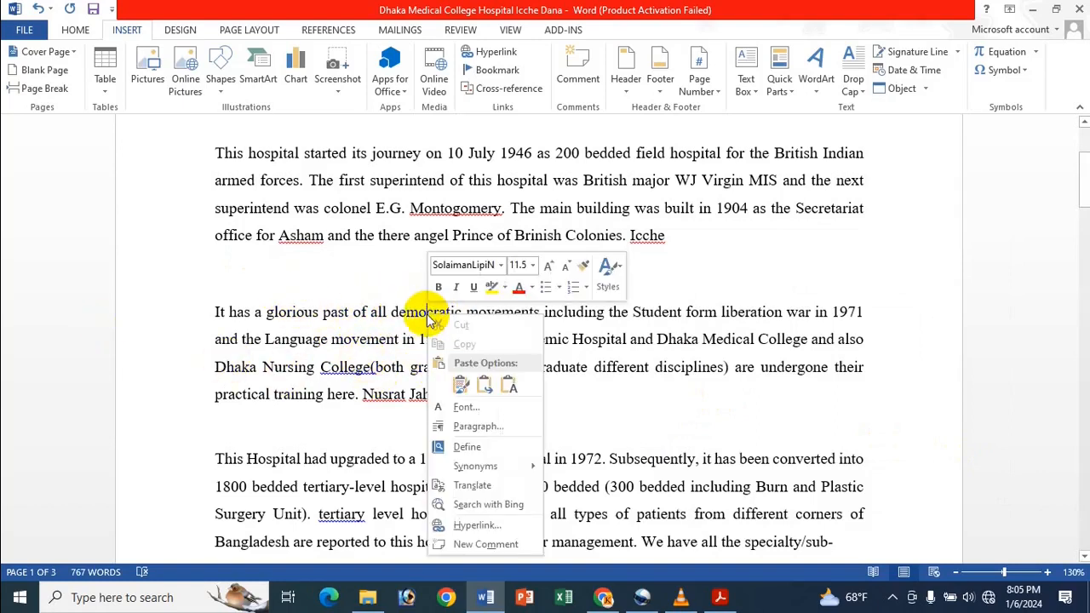
key(Escape)
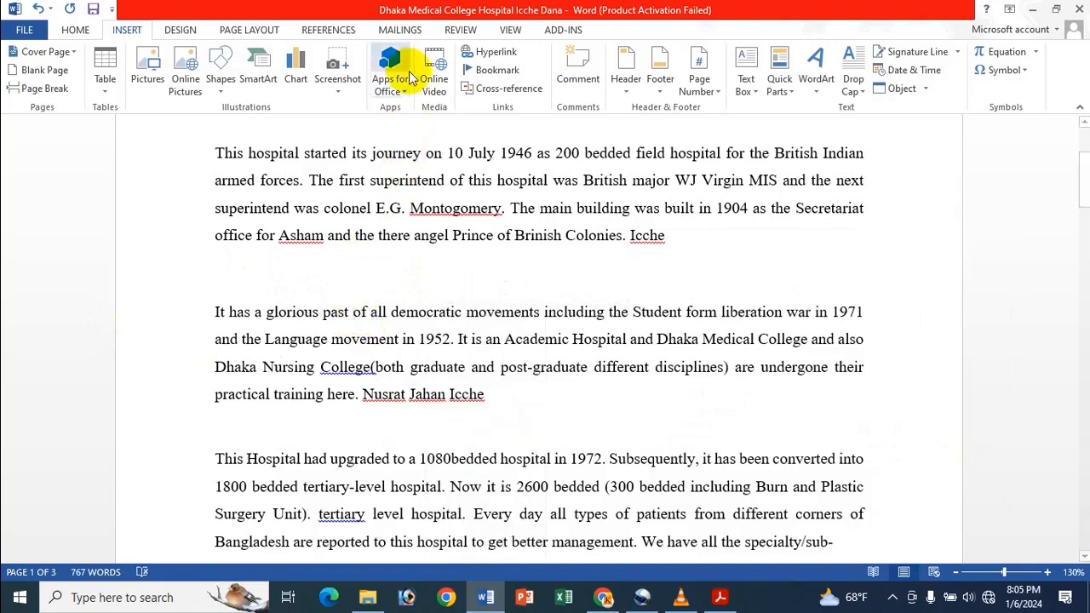
click(496, 51)
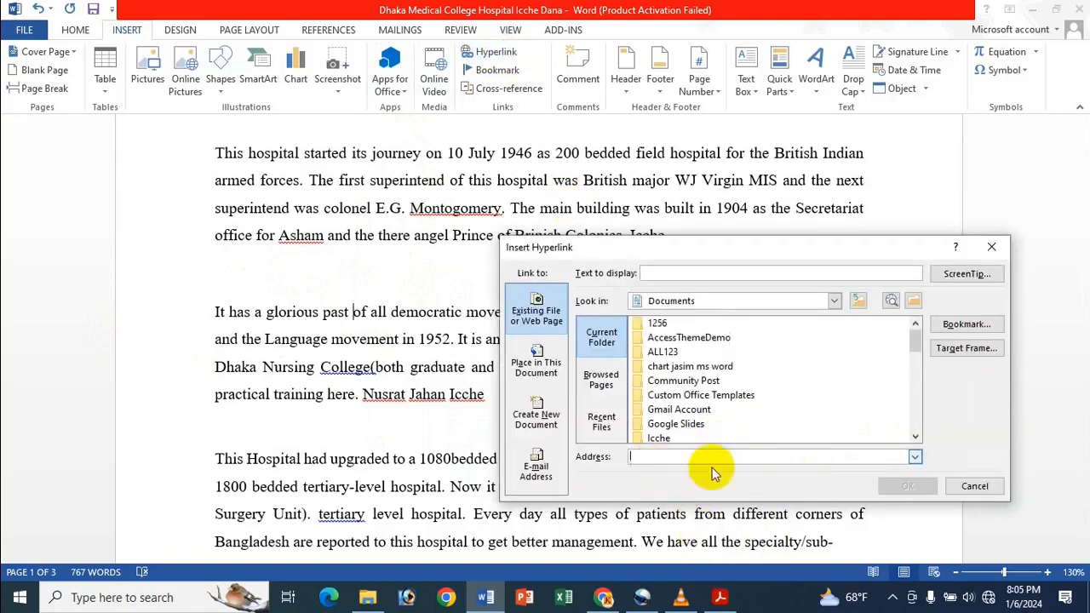
click(1003, 248)
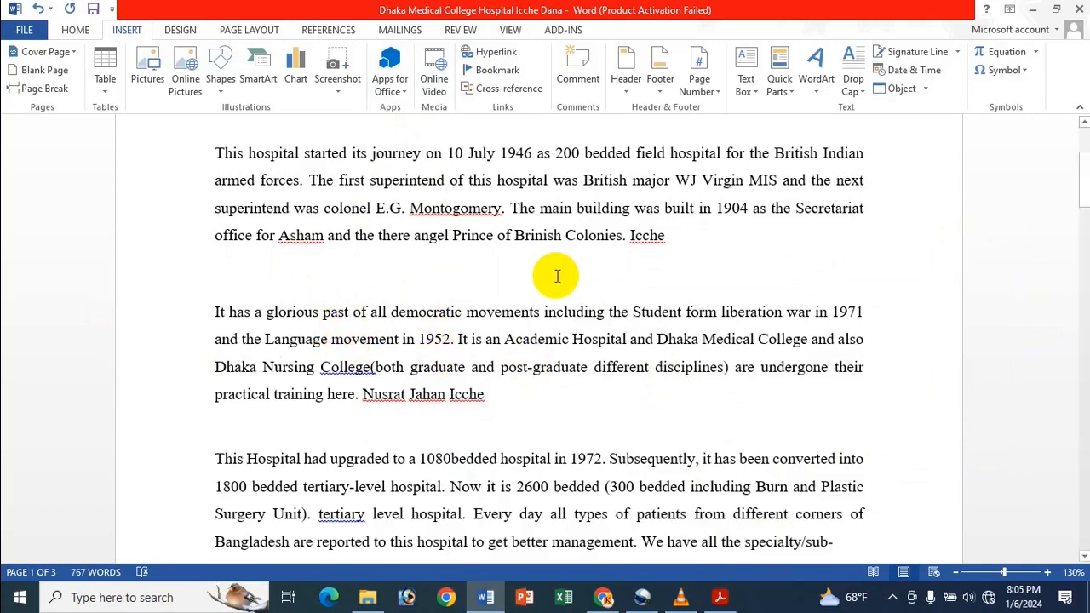
- Switch to Adobe Acrobat Reader showing "How To Edit, Open, Copy & Remove Hyperlinks In MS Word Bangla.pdf"
scroll(550, 311, up, 3)
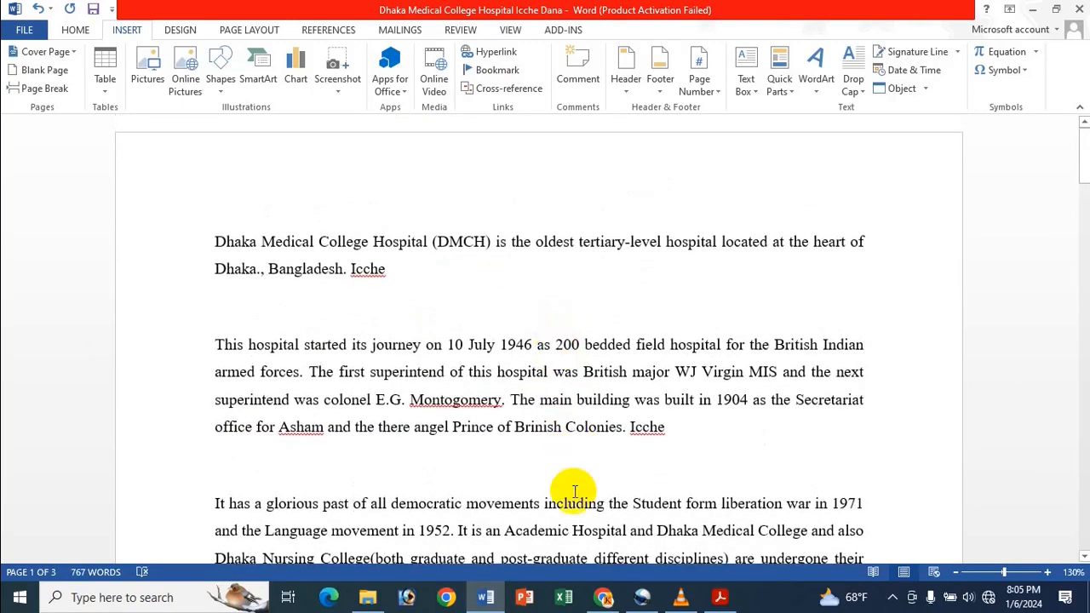
click(722, 599)
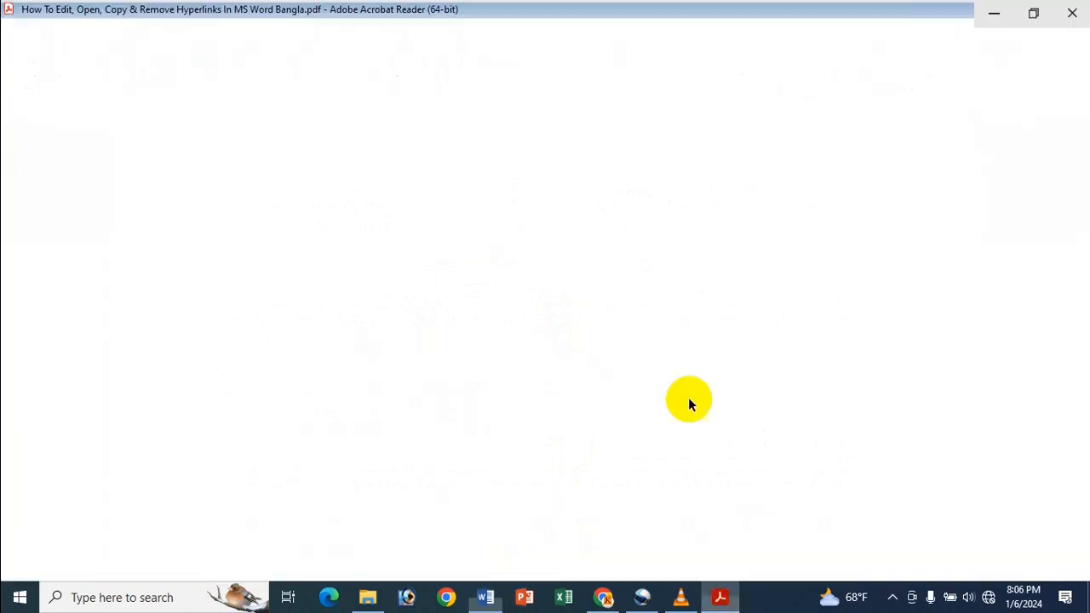